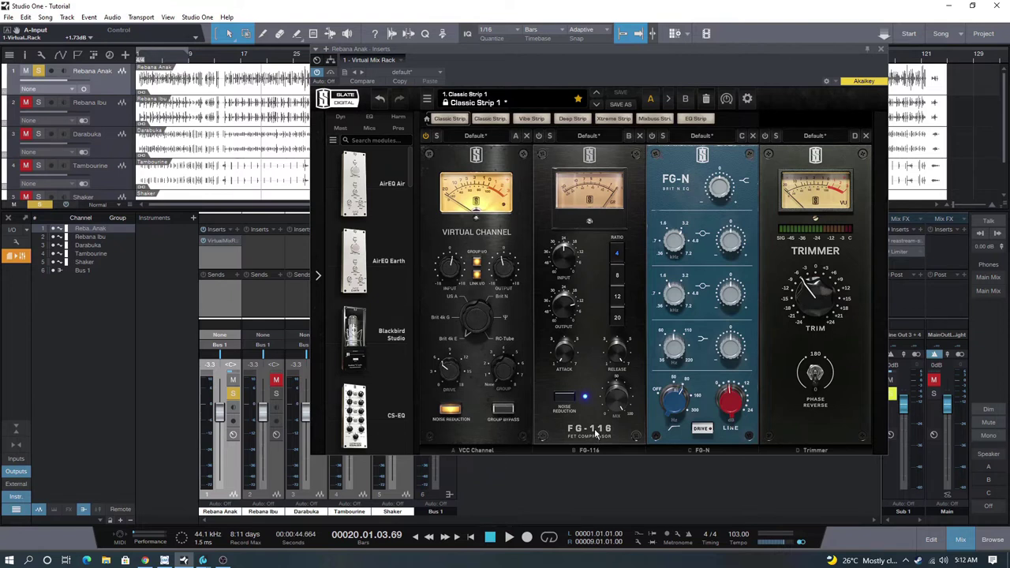
Turn on the FG-116 compressor on Rebana Anak and lower its input to about -29 dB while the track plays.
click(596, 434)
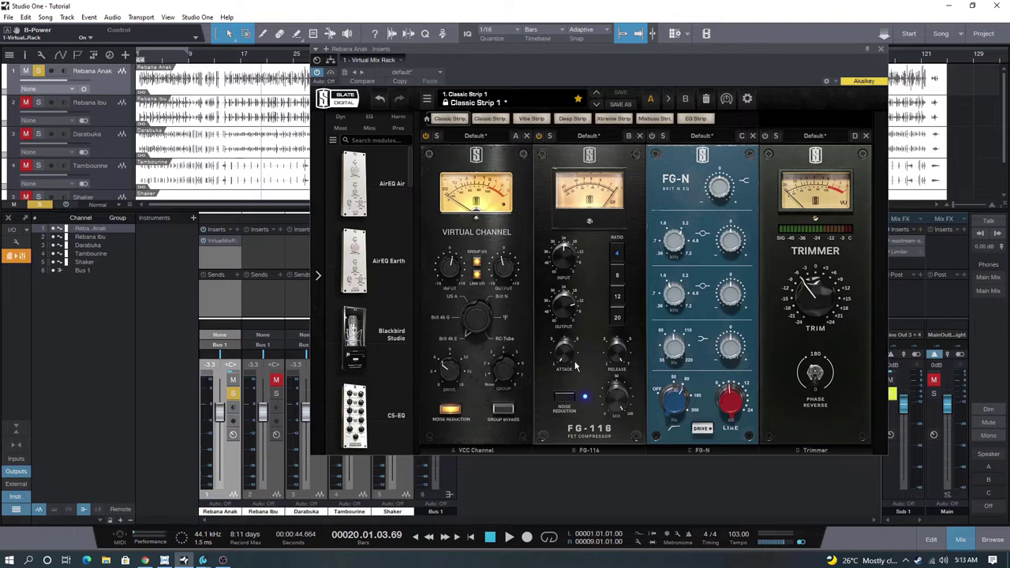
mouse_move(570, 358)
mouse_move(624, 374)
mouse_move(620, 355)
key(space)
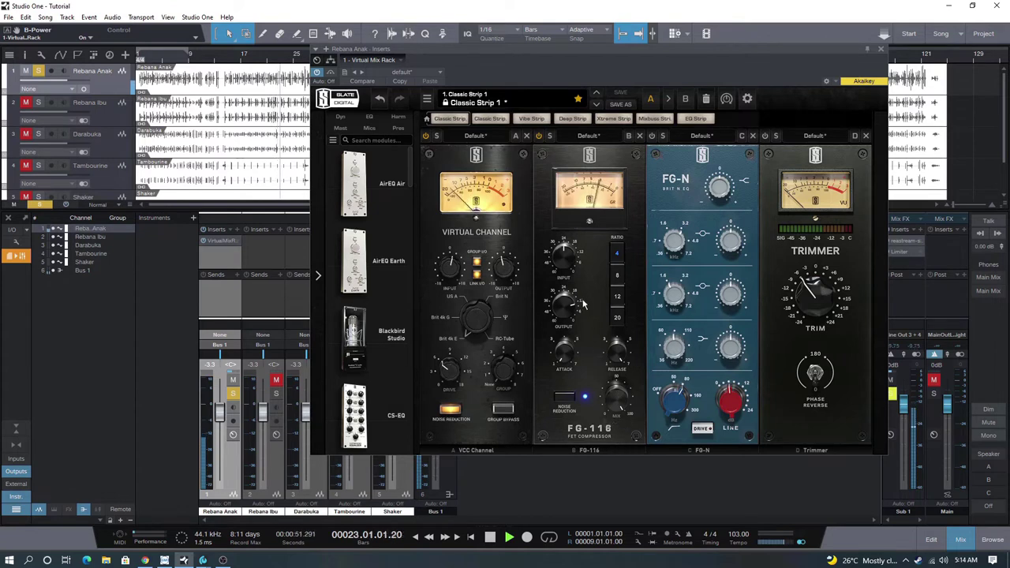
mouse_move(558, 265)
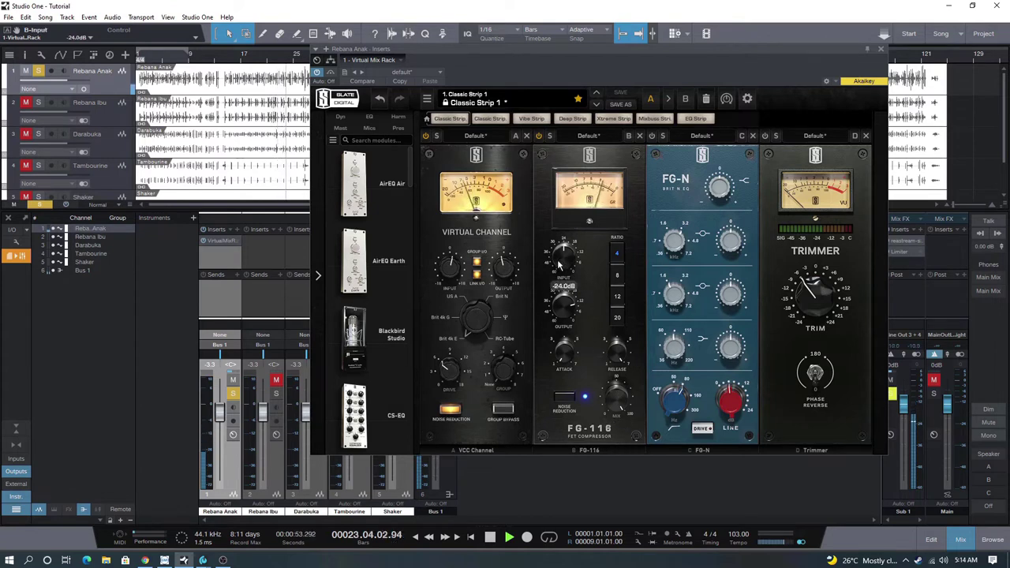
drag(558, 265, 557, 275)
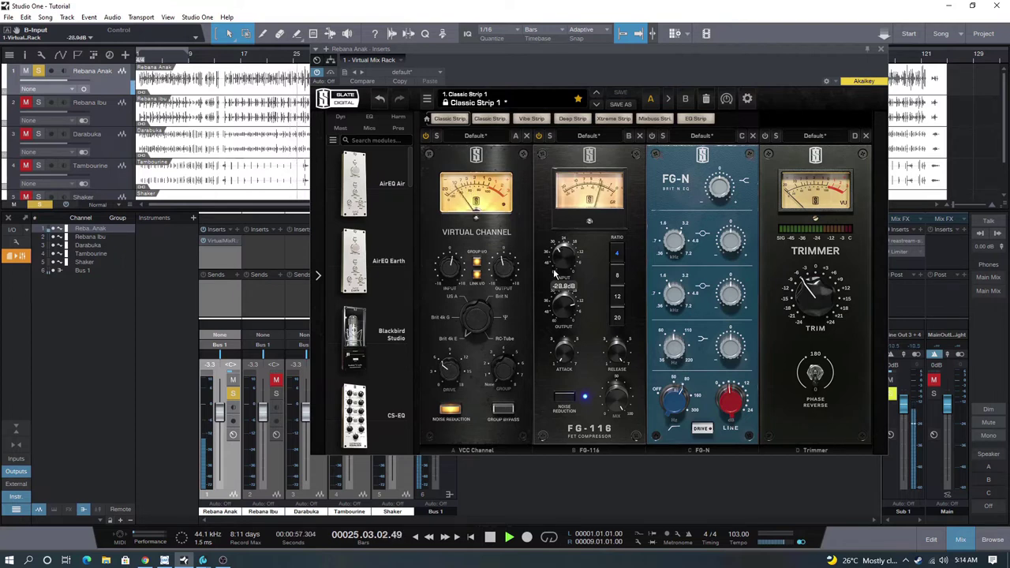
mouse_move(562, 278)
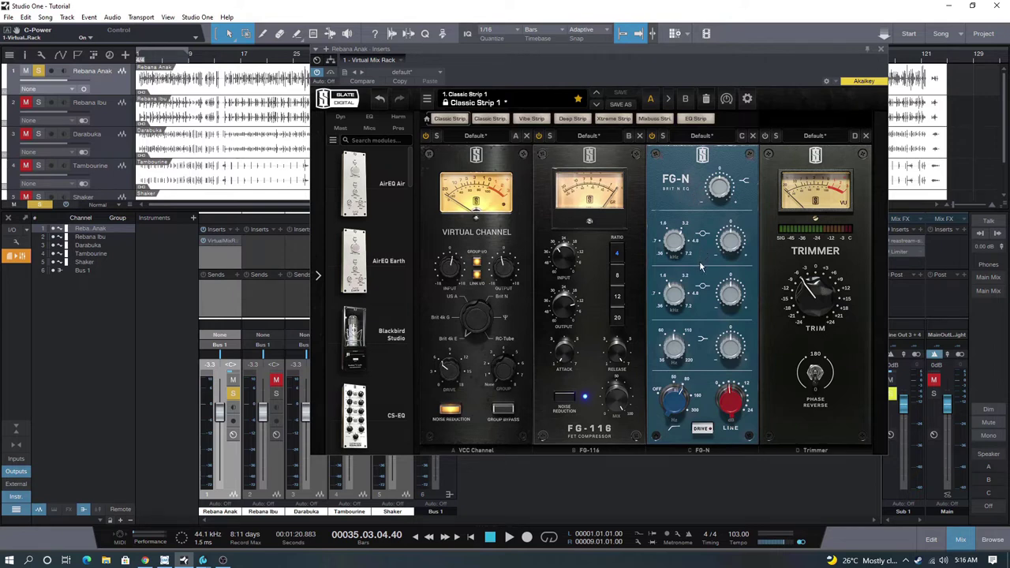
Compare the FG-N EQ bypassed and active during playback, and raise its high shelf gain to +4.34 dB.
mouse_move(675, 412)
mouse_move(683, 387)
key(space)
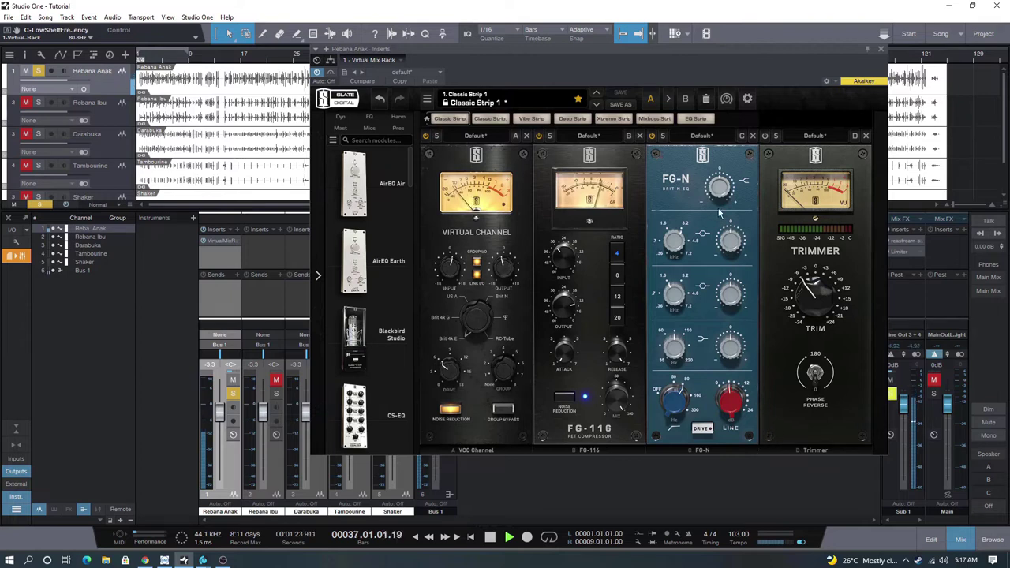
click(652, 137)
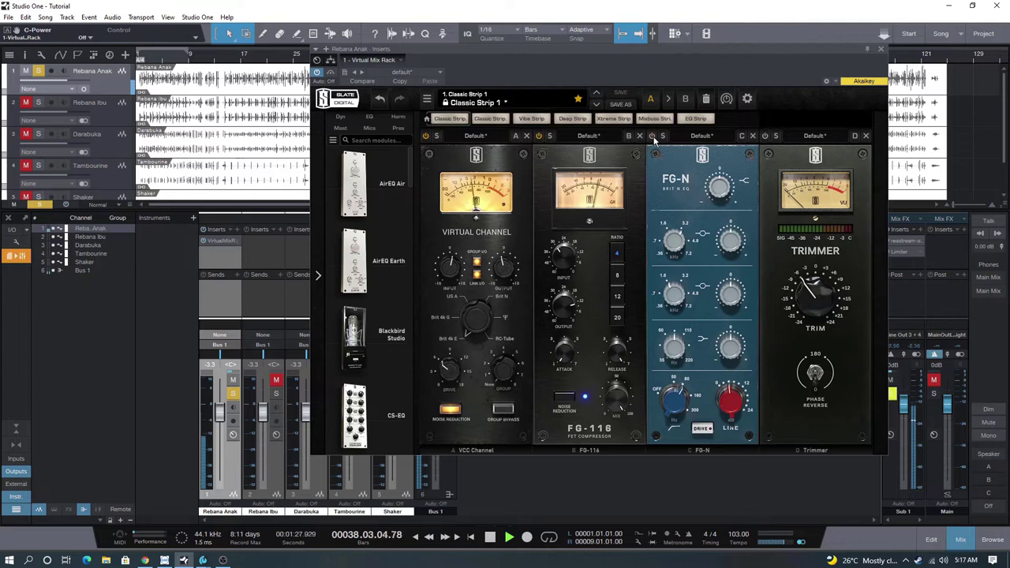
click(652, 136)
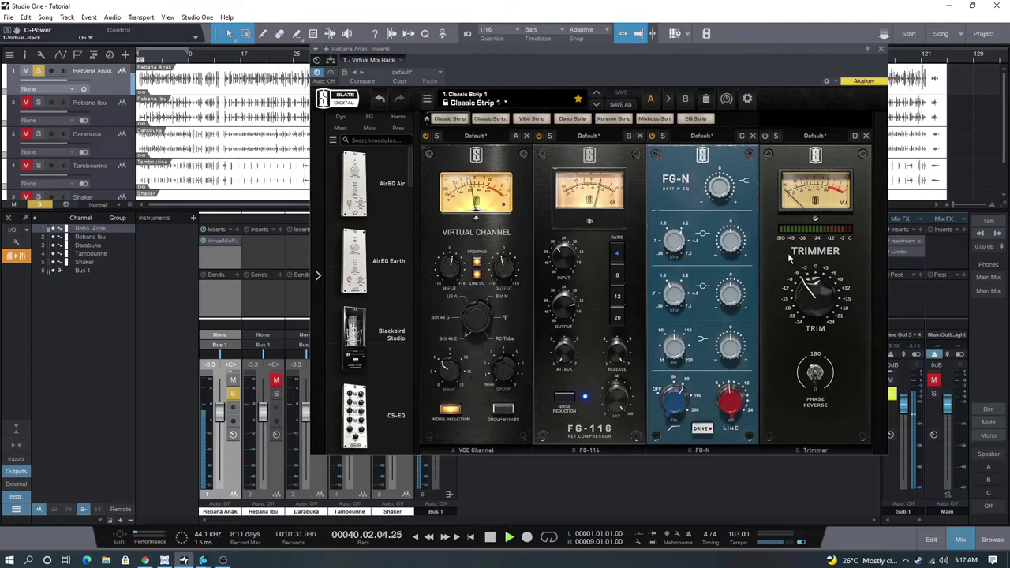
mouse_move(718, 199)
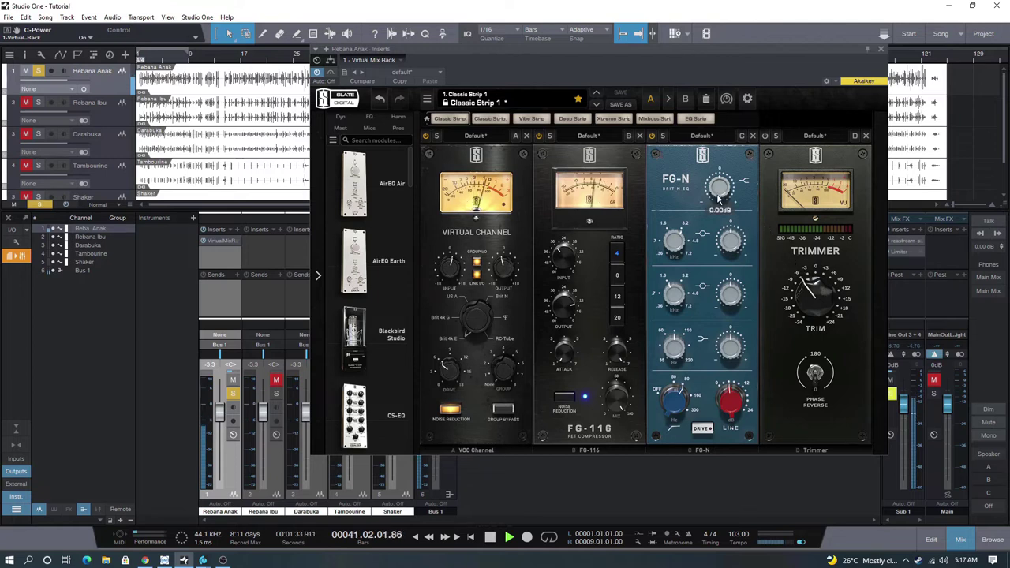
drag(719, 199, 708, 171)
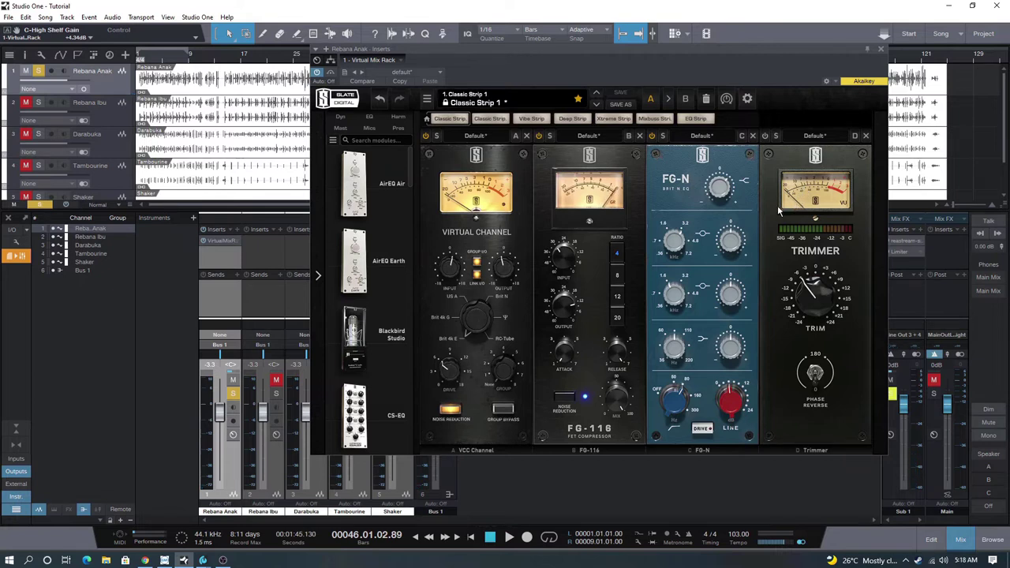
Turn on the Trimmer module, set its trim to -3.15 dB during playback, and close the Rebana Anak plug-in window.
click(765, 137)
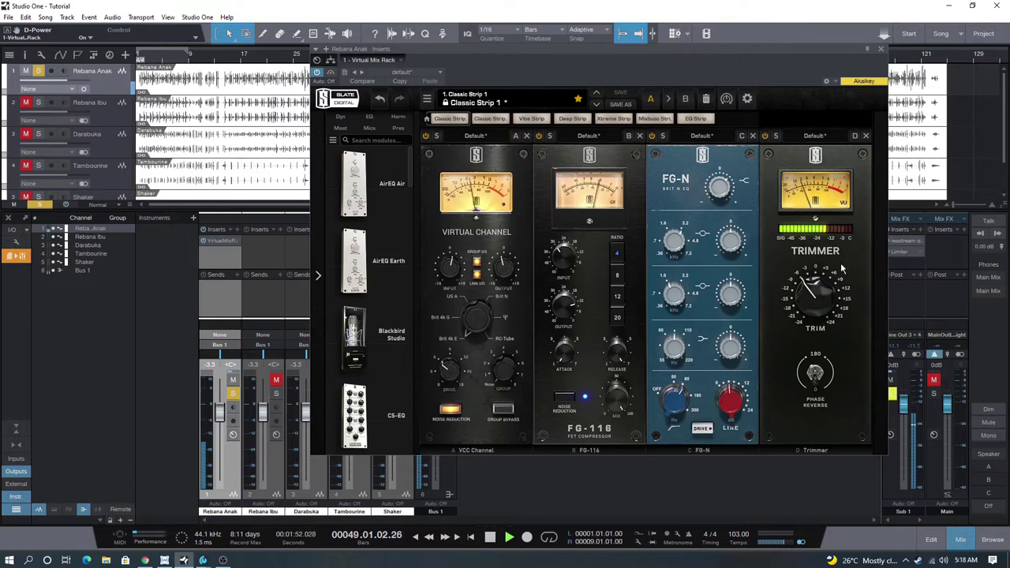
drag(815, 300, 811, 296)
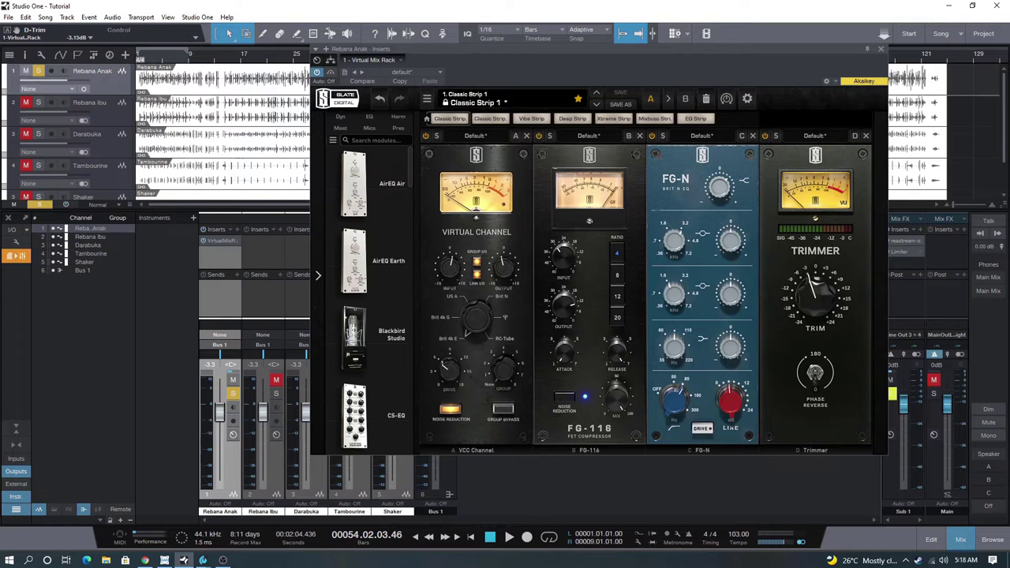
click(881, 50)
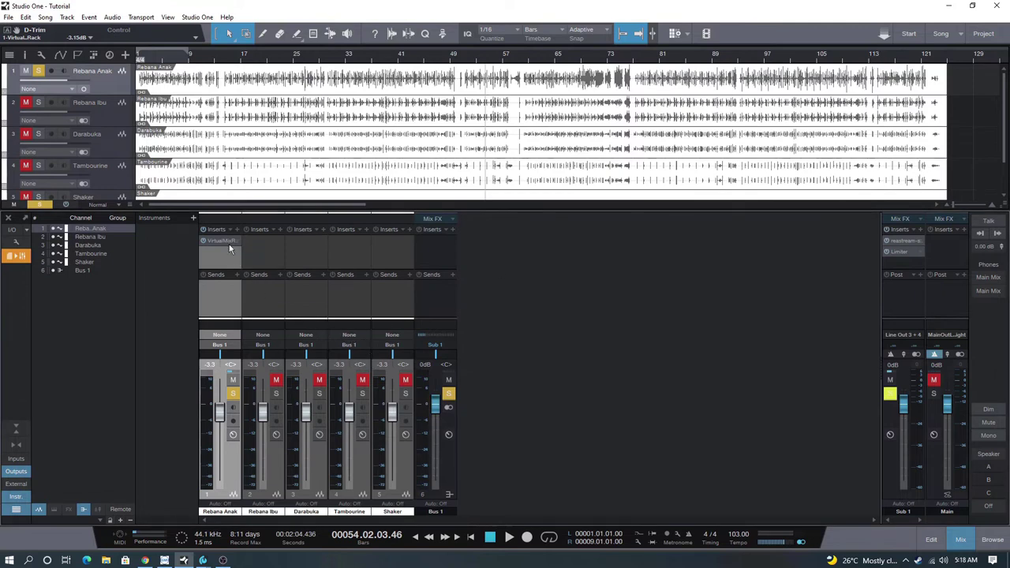
Copy the Virtual Mix Rack insert from Rebana Anak to Rebana Ibu, solo Rebana Ibu, and unsolo and mute Rebana Anak.
drag(225, 241, 260, 238)
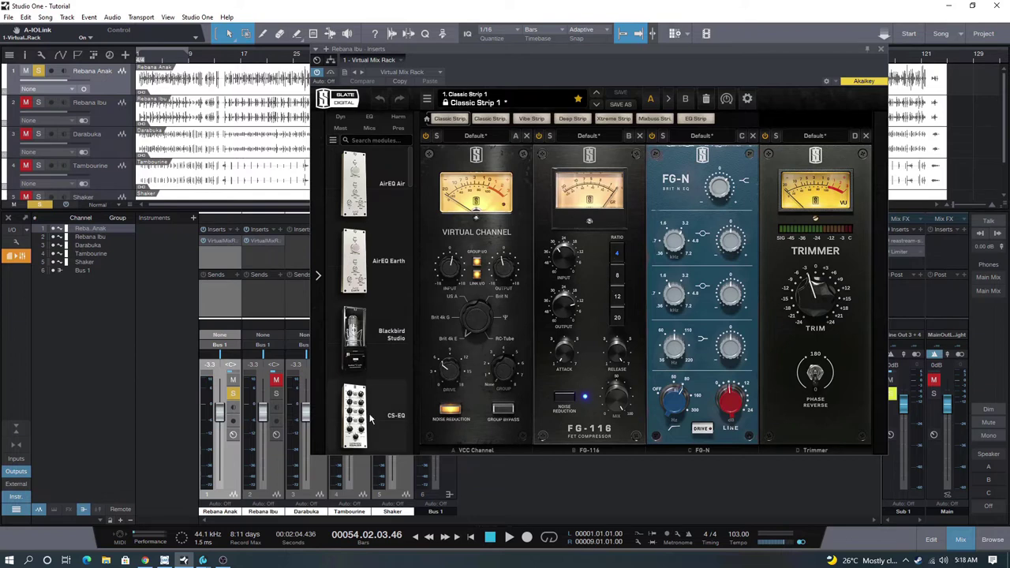
click(276, 393)
click(233, 392)
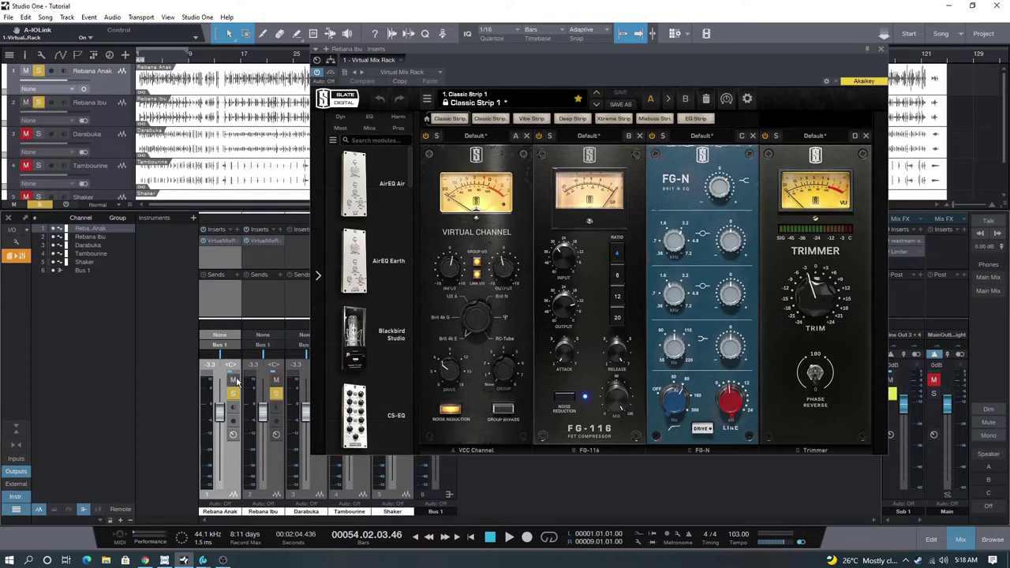
click(233, 379)
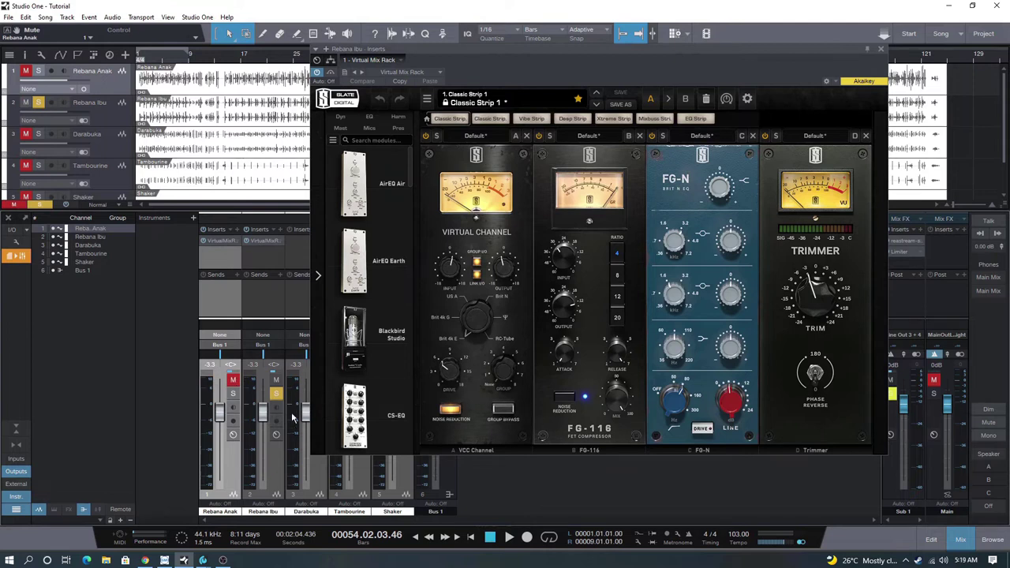
drag(510, 60, 520, 61)
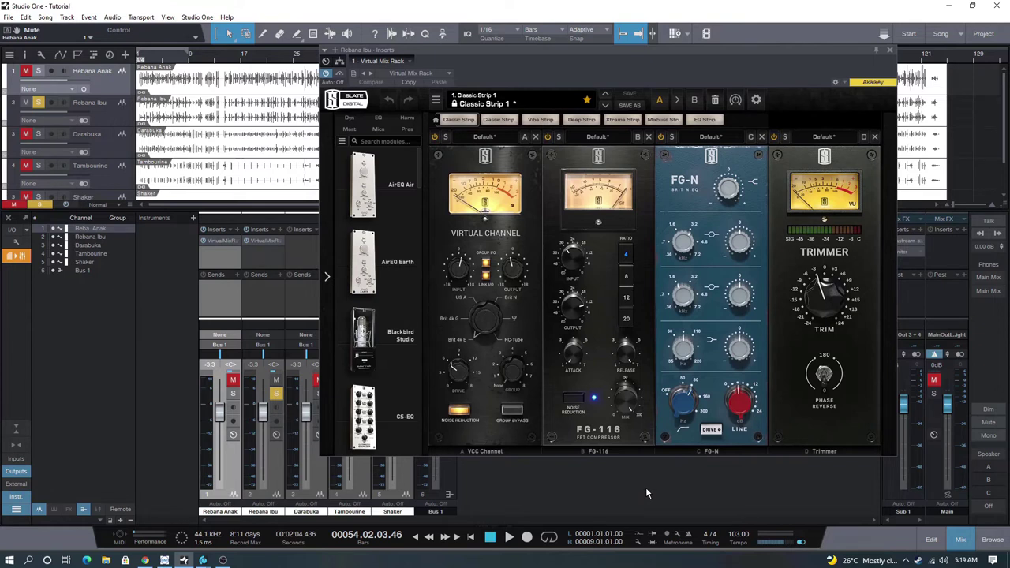
During playback of Rebana Ibu, set the Virtual Channel input to -1.73 dB and the FG-116 input to -27.0 dB.
key(space)
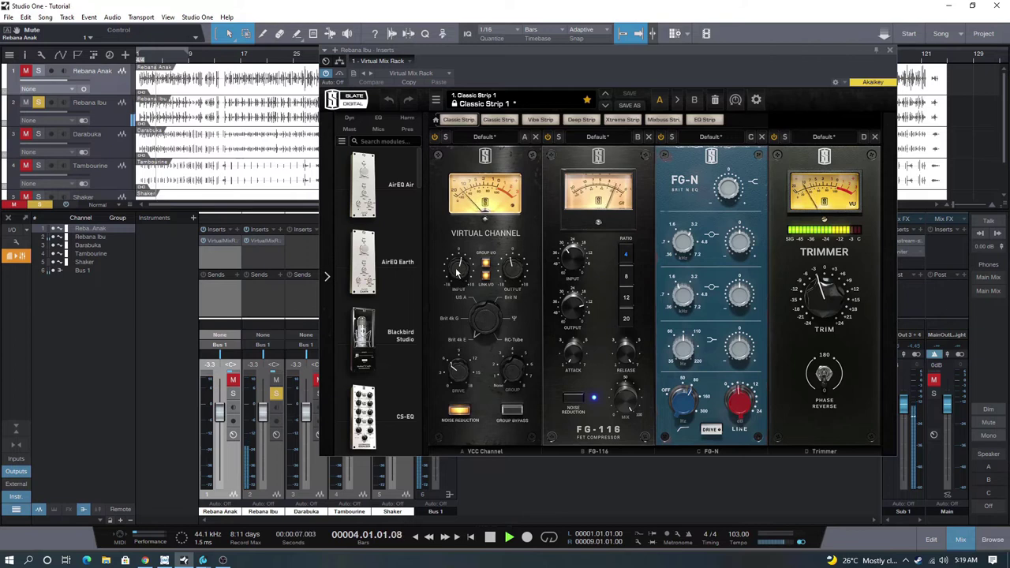
mouse_move(457, 272)
mouse_move(456, 273)
mouse_down()
mouse_move(468, 289)
mouse_move(460, 276)
mouse_up()
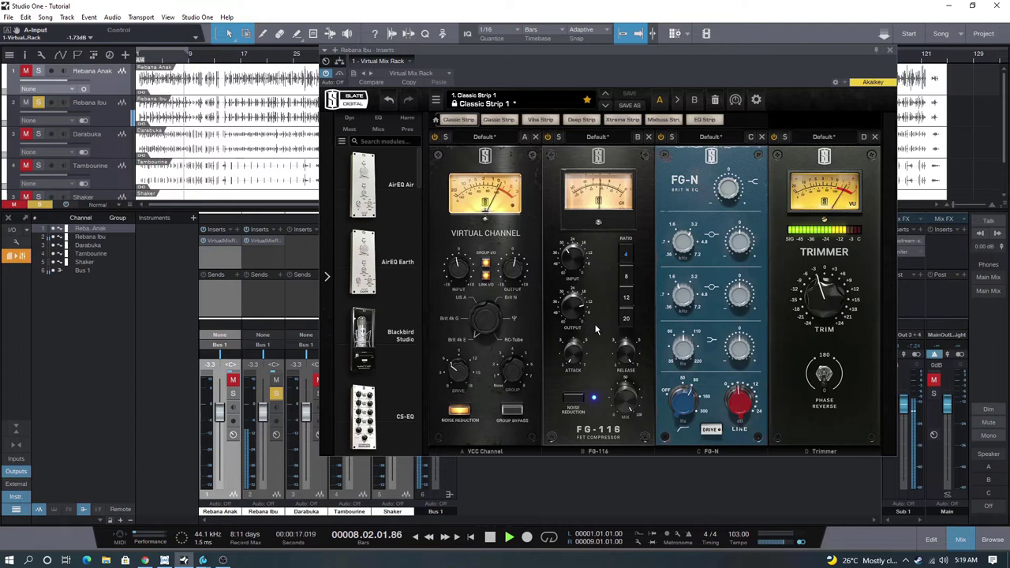
mouse_move(565, 268)
drag(564, 269, 594, 281)
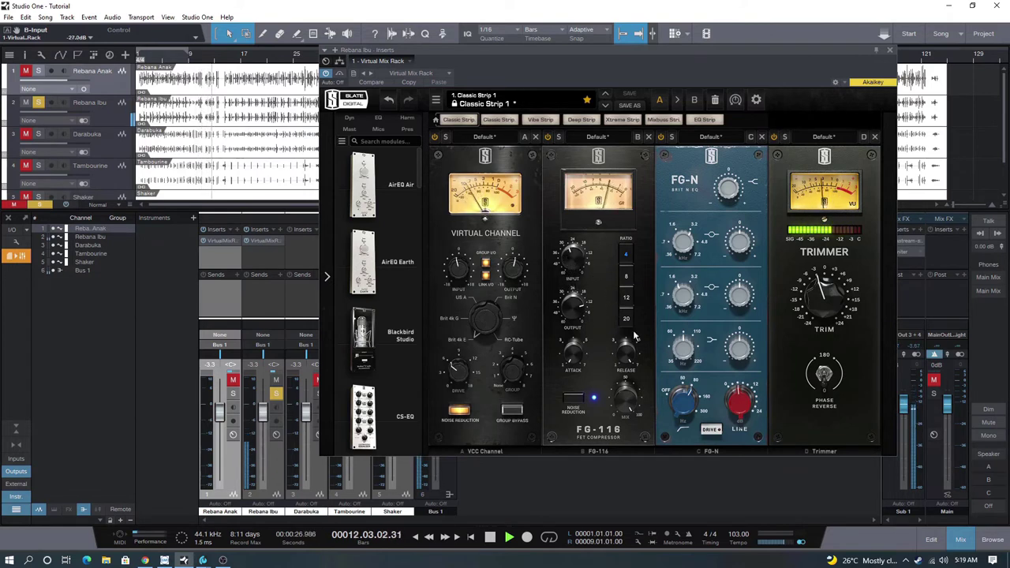
Adjust the FG-N line gain on Rebana Ibu and raise its high-pass frequency toward 160 Hz.
drag(738, 428, 745, 448)
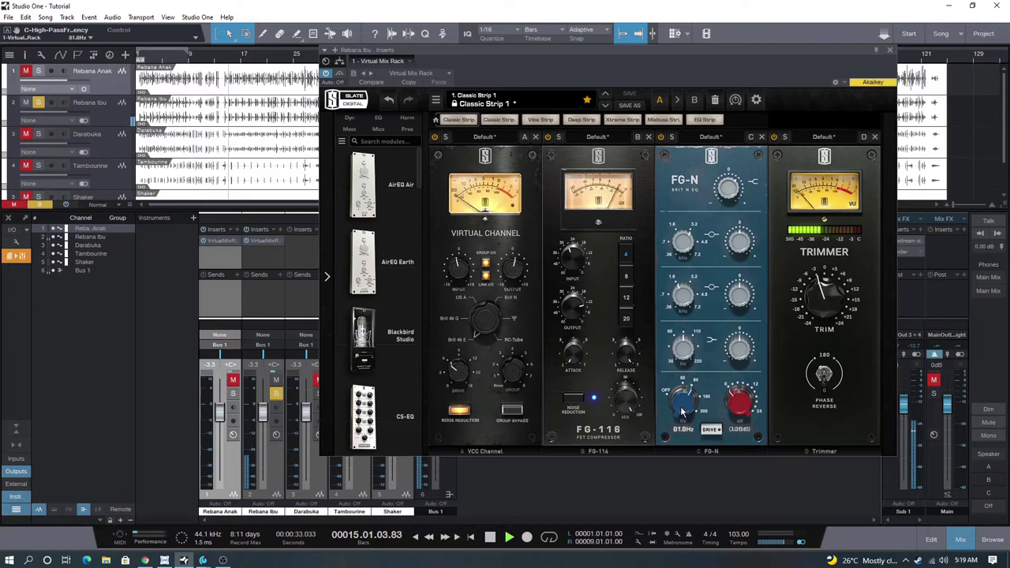
drag(684, 414, 683, 401)
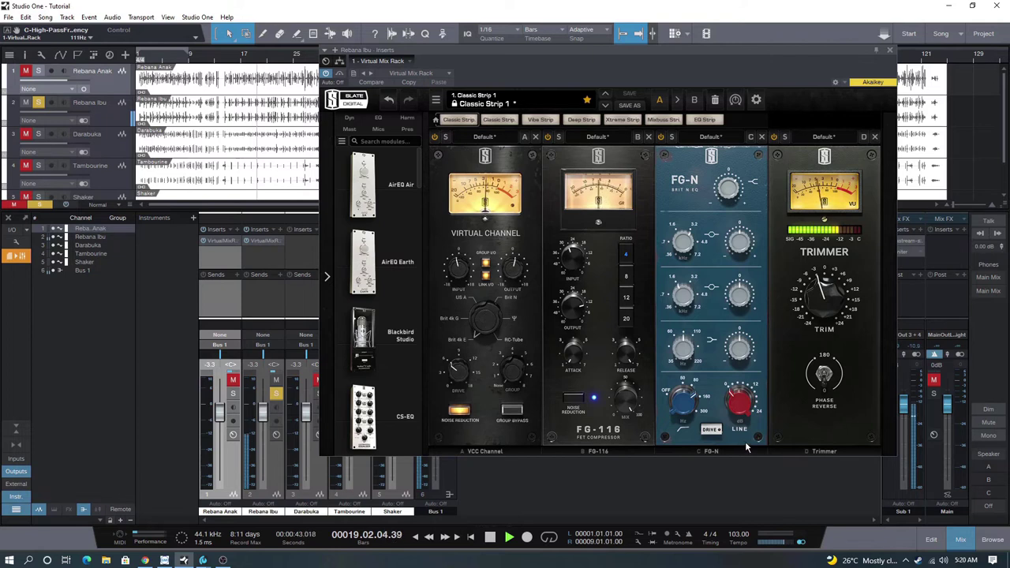
Set the Trimmer on Rebana Ibu slightly below 0 dB and close the plug-in window.
mouse_move(825, 298)
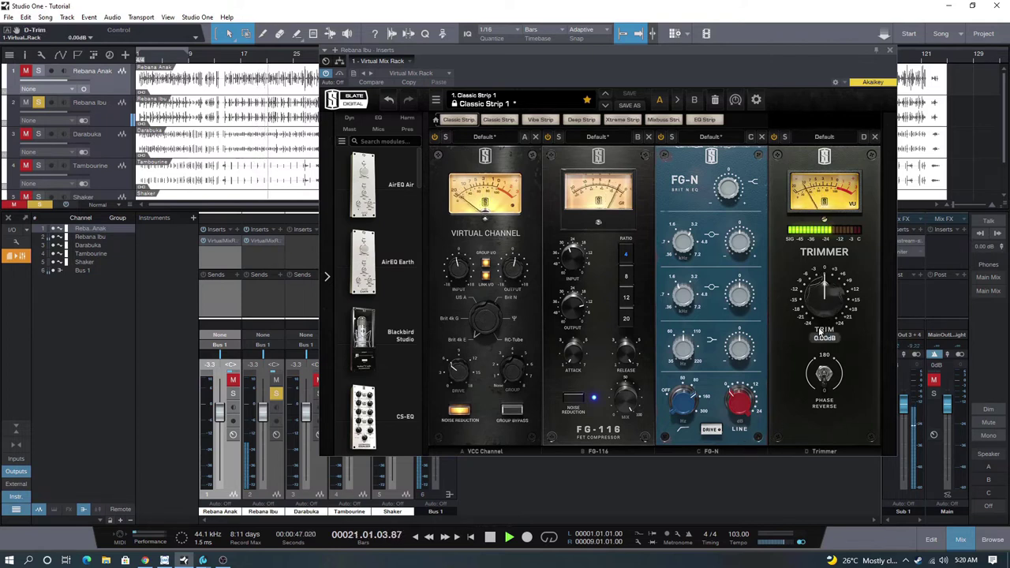
drag(819, 298, 820, 317)
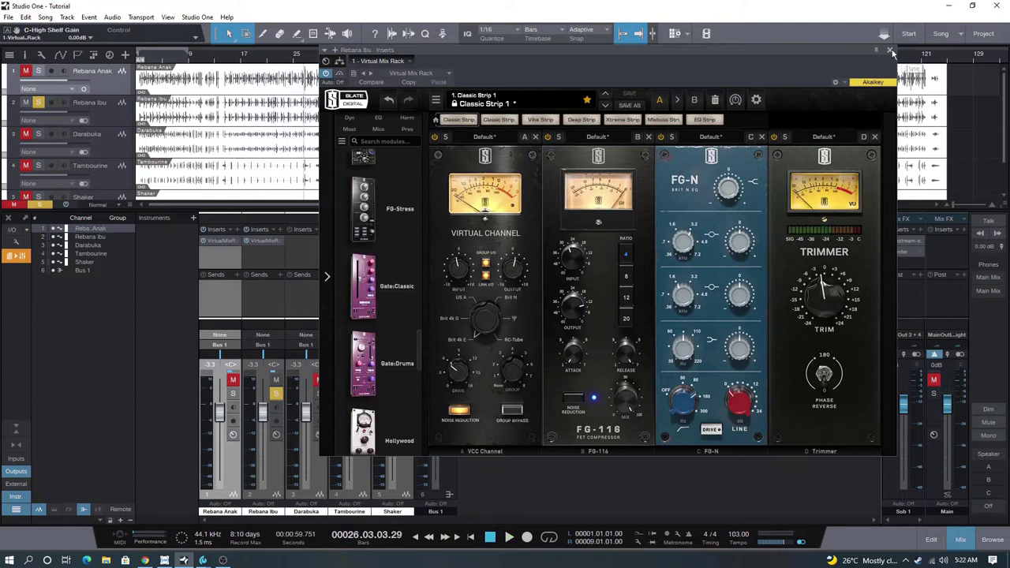
click(891, 52)
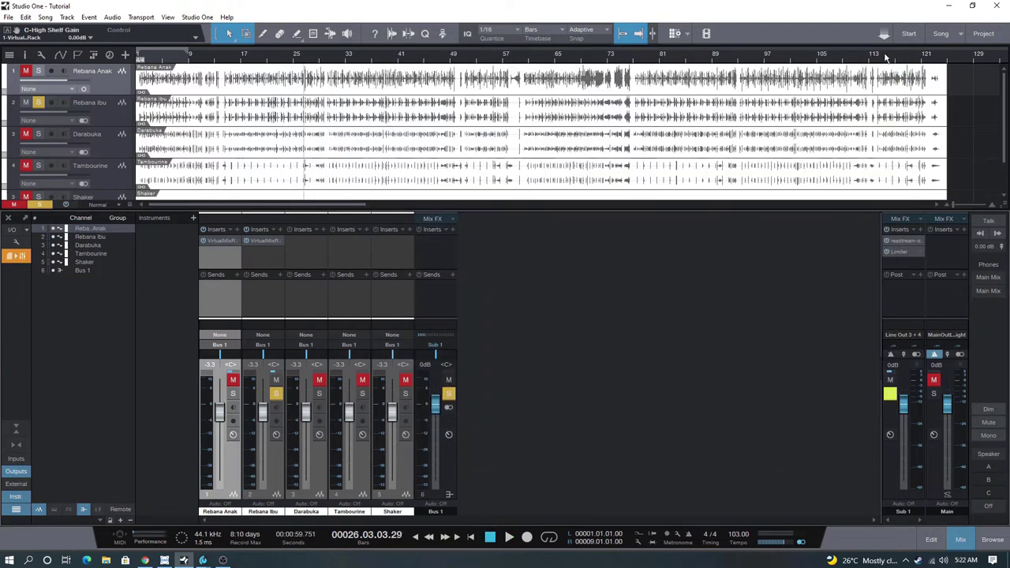
Solo Darabuka, unsolo and mute Rebana Ibu, and copy Rebana Ibu's Virtual Mix Rack insert to Darabuka.
click(319, 393)
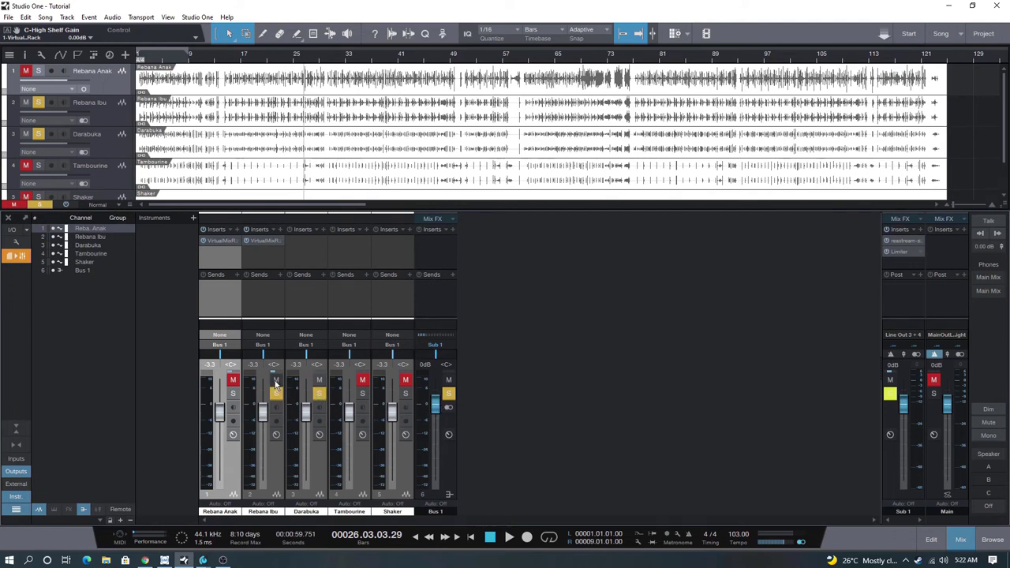
click(275, 393)
click(275, 380)
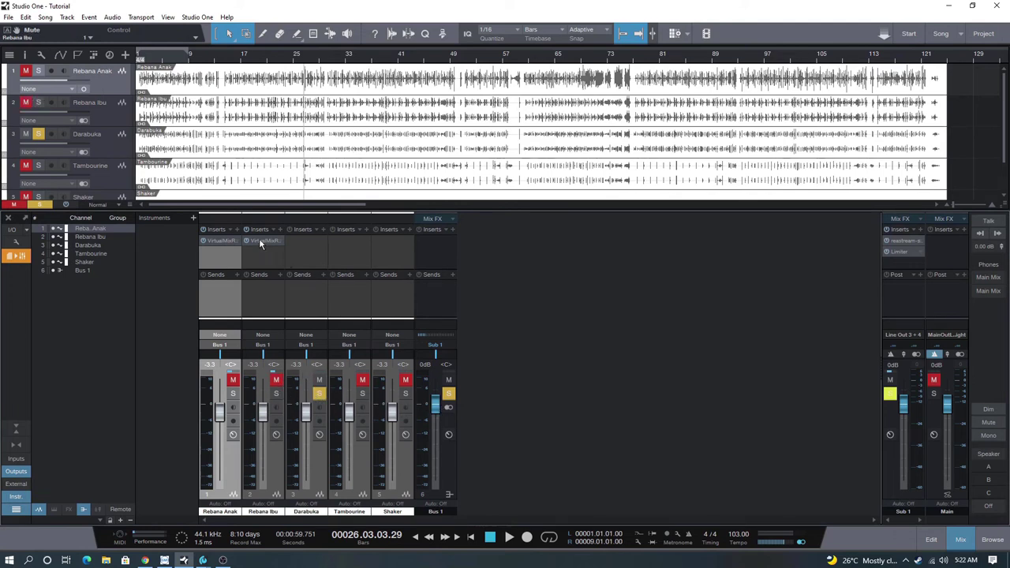
click(308, 241)
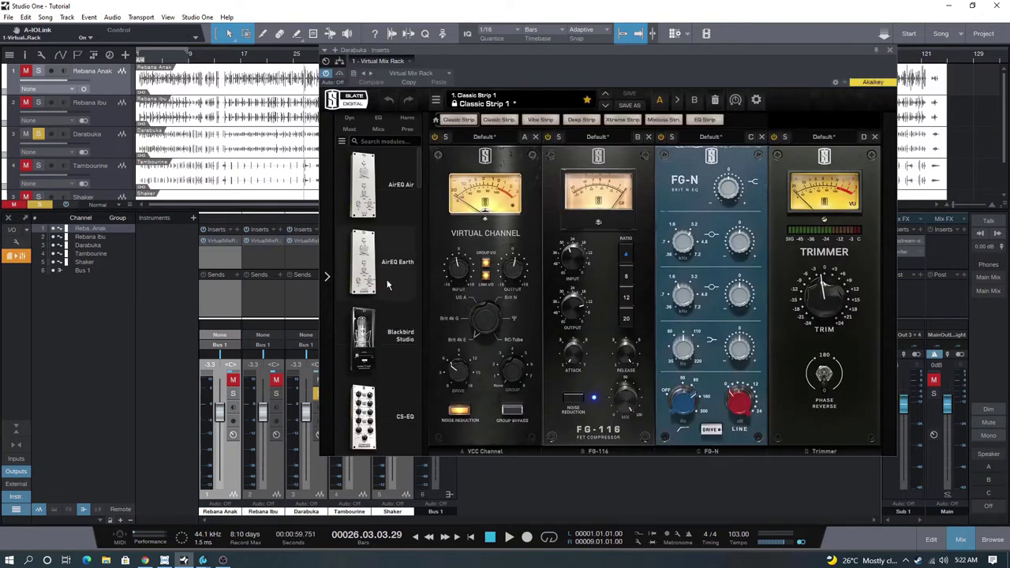
mouse_move(387, 286)
Play Darabuka from the song start and switch the FG-N high-pass filter off.
key(Home)
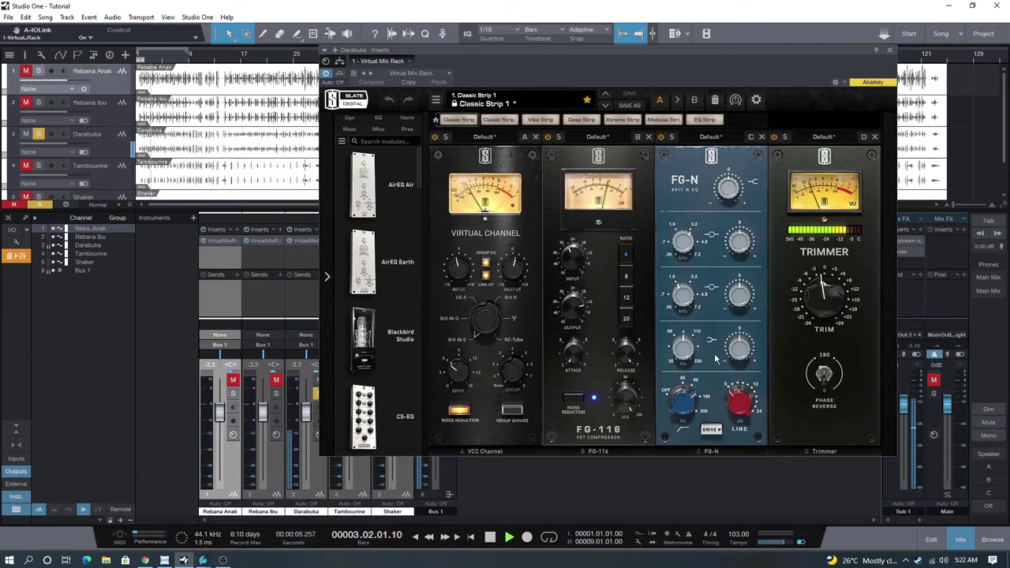
mouse_move(675, 432)
drag(675, 433, 690, 496)
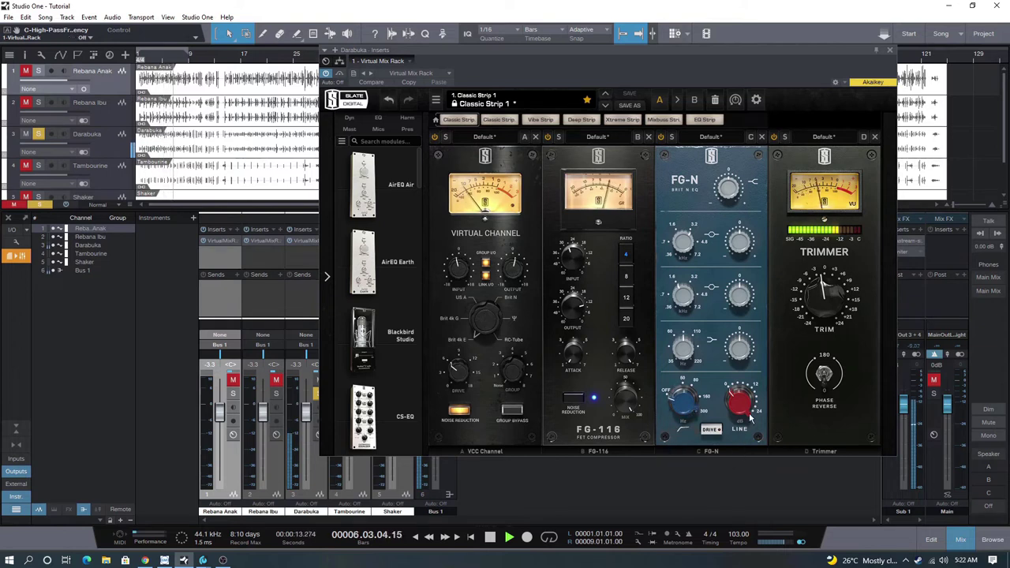
Boost the FG-N high shelf gain on Darabuka, try the Bell 2 gain and reset it to 0 dB.
mouse_move(725, 167)
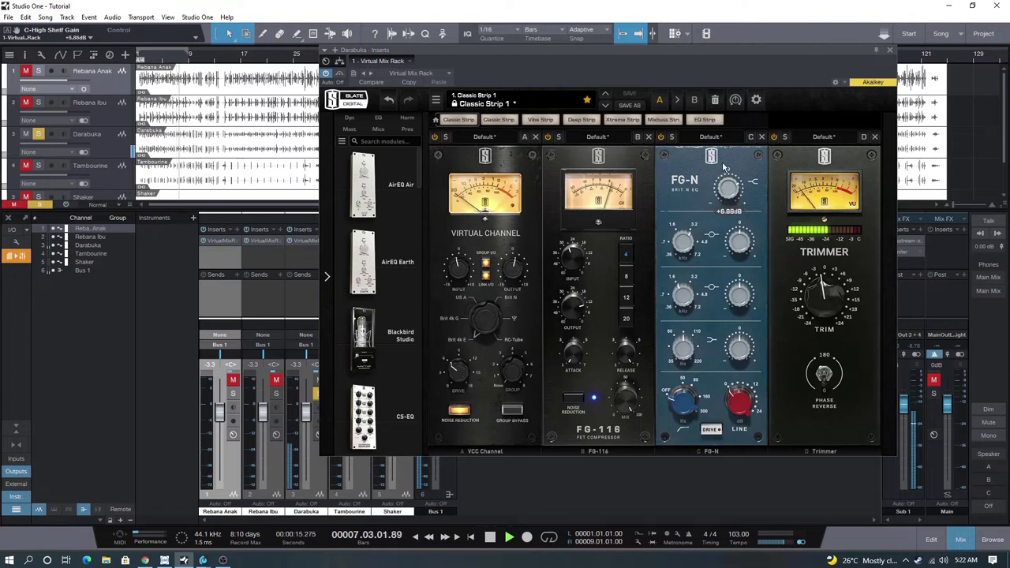
scroll(725, 169, down, 2)
drag(723, 167, 738, 248)
double_click(731, 221)
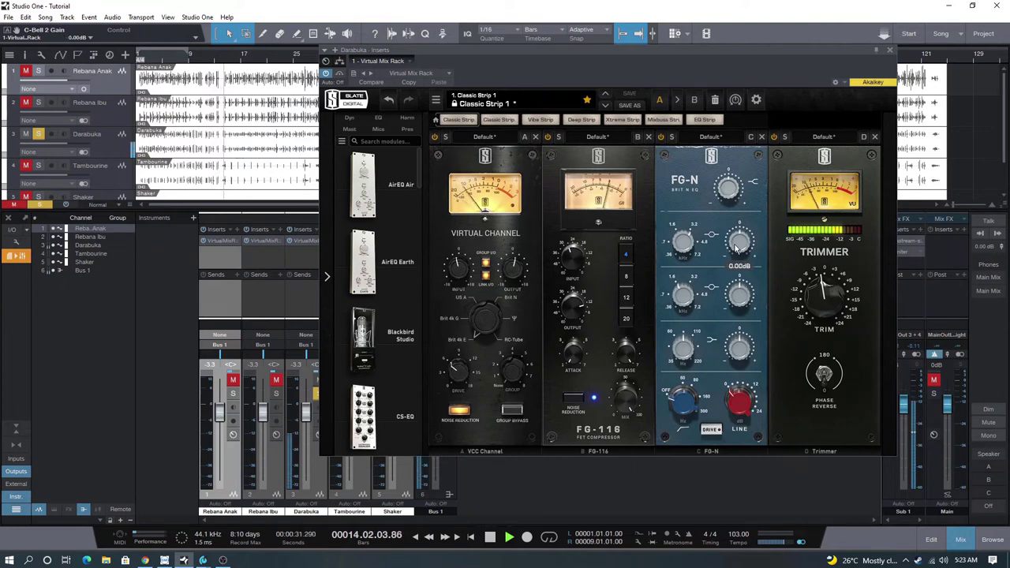
Cut the FG-N Bell 1 gain on Darabuka to -5.36 dB and raise the Trimmer's trim to +3.78 dB.
drag(740, 290, 735, 310)
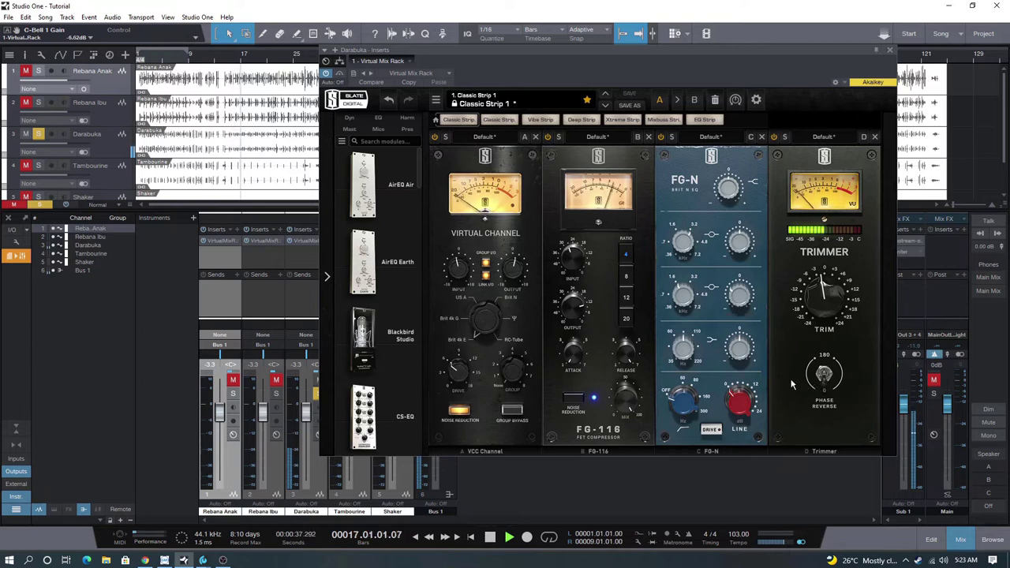
drag(734, 297, 732, 293)
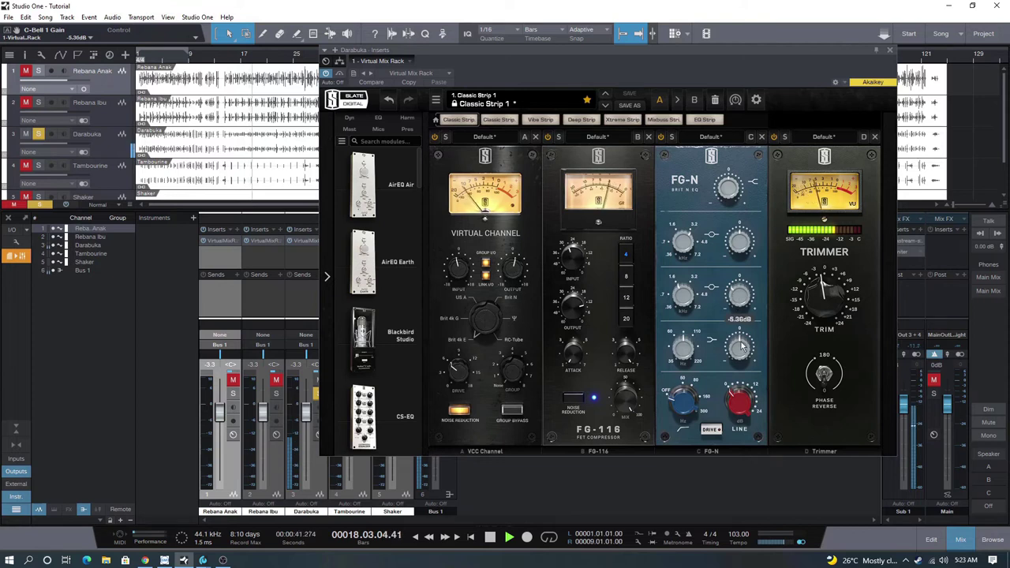
mouse_move(817, 307)
drag(818, 306, 819, 299)
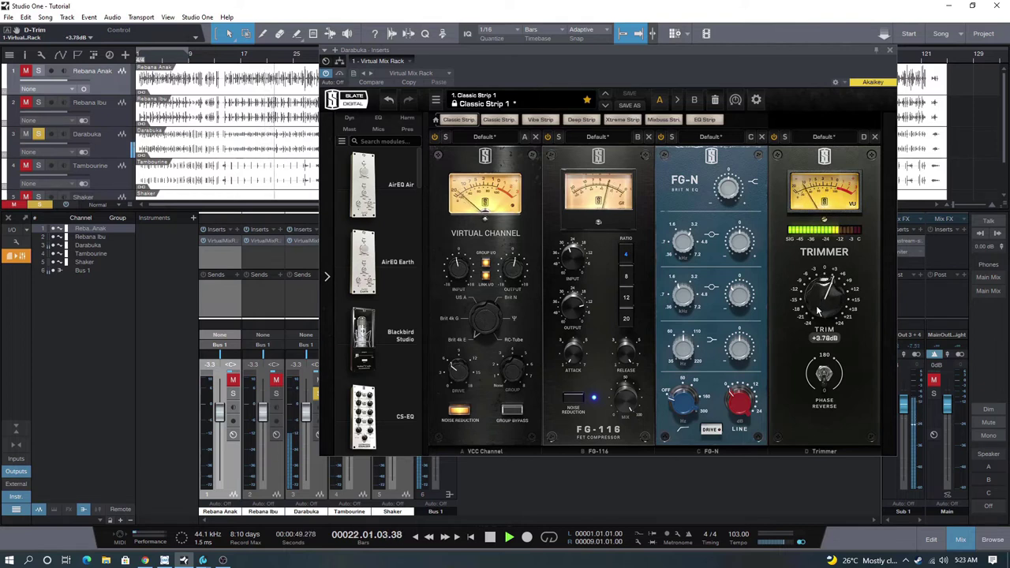
Lower the Trimmer's trim on Darabuka to +1.68 dB and set the FG-N high-pass filter to 160 Hz.
drag(817, 313, 817, 314)
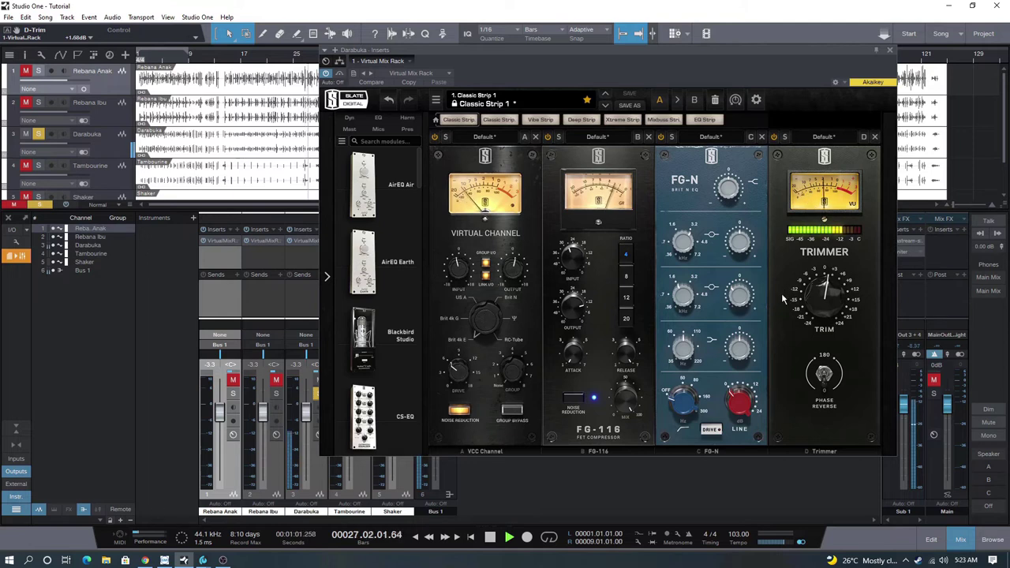
mouse_move(683, 409)
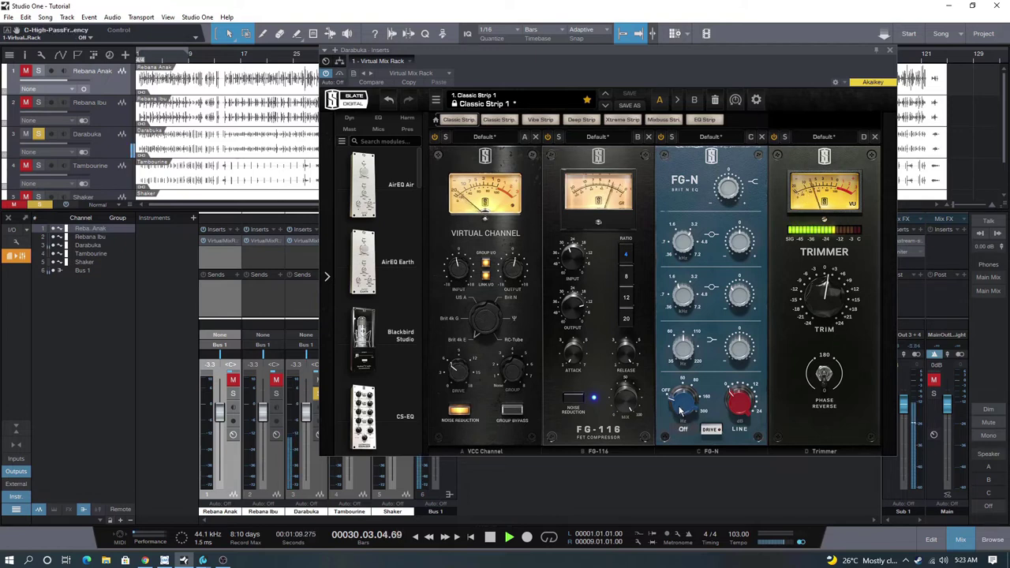
drag(679, 410, 700, 362)
mouse_move(701, 356)
drag(701, 356, 703, 340)
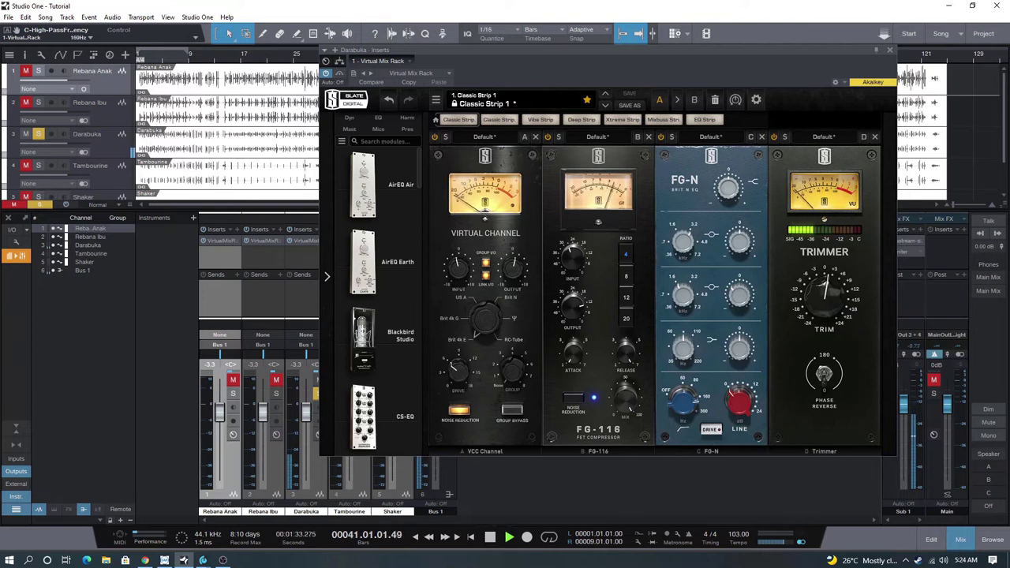
click(889, 51)
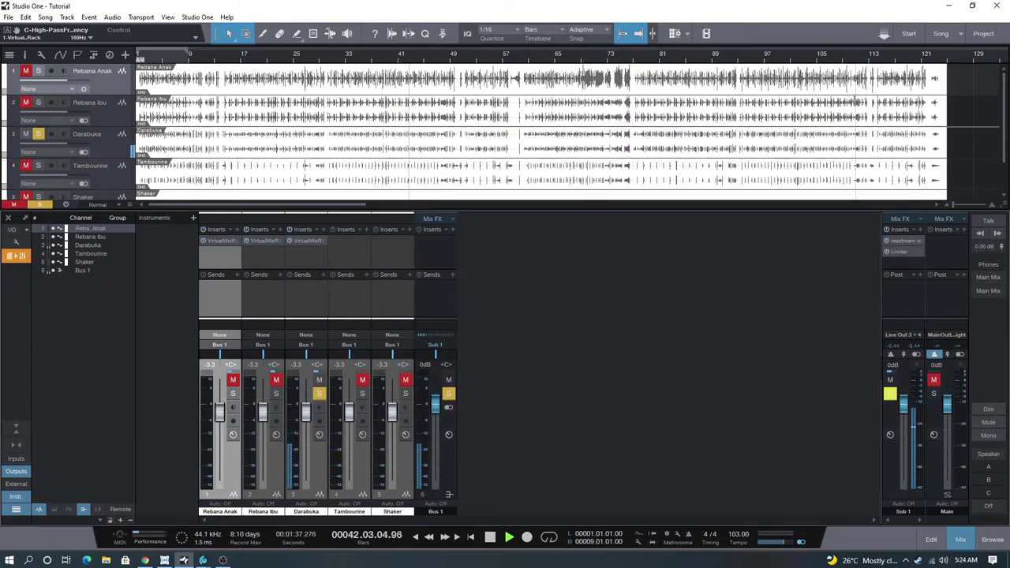
Mute Darabuka, solo Tambourine and insert the Compressor effect on the Tambourine channel.
click(38, 165)
scroll(71, 173, down, 1)
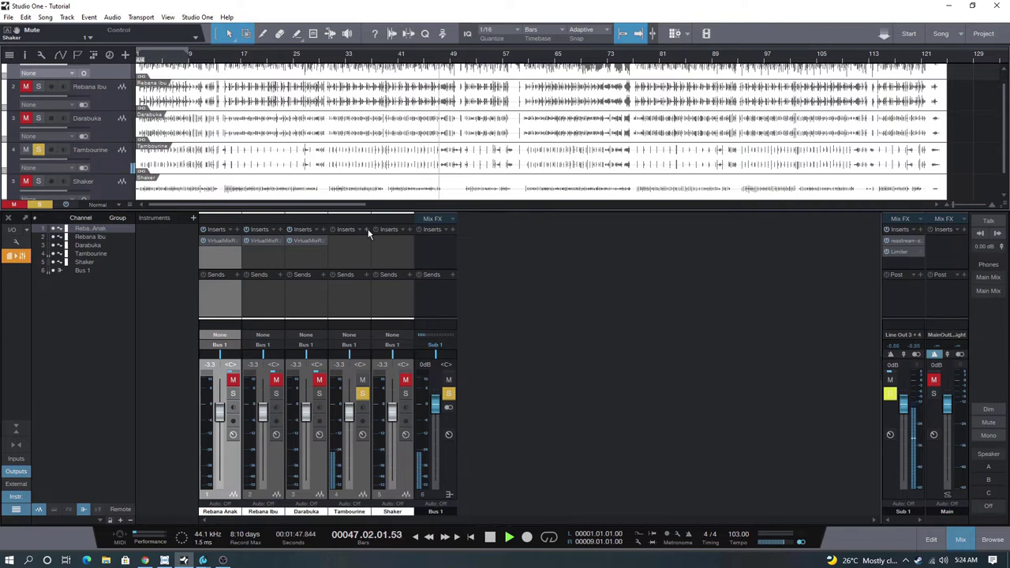
click(368, 230)
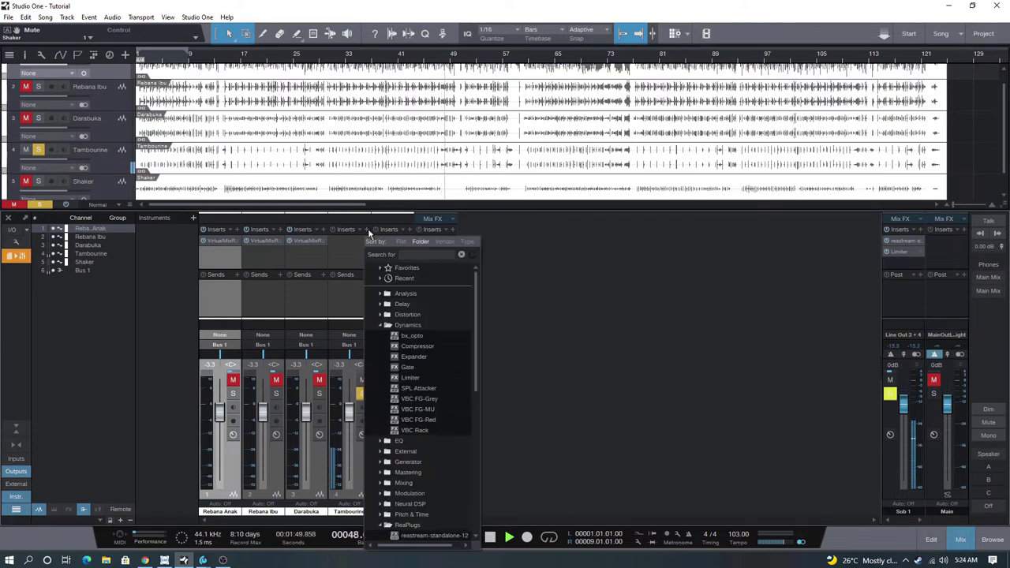
double_click(439, 346)
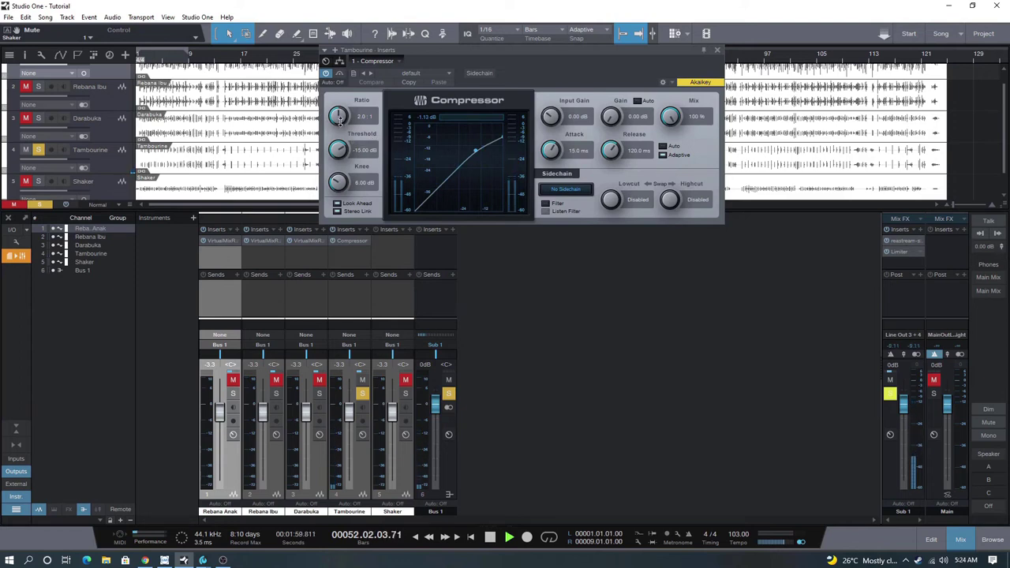
Set the Tambourine compressor's ratio to 4.0:1, attack to 400 ms and release to 1 ms.
scroll(339, 116, up, 5)
scroll(340, 117, up, 2)
scroll(339, 116, up, 2)
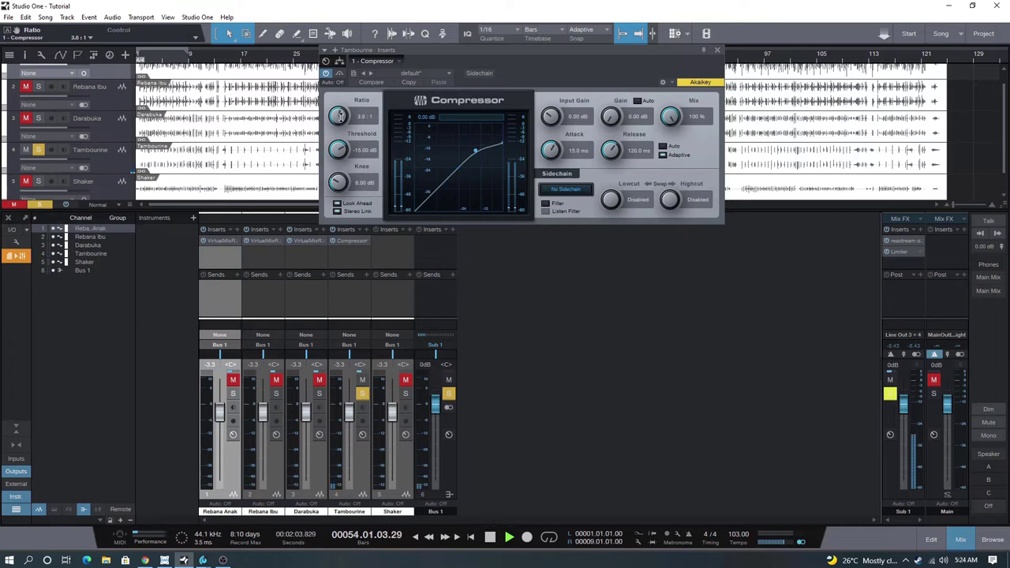
scroll(340, 117, up, 2)
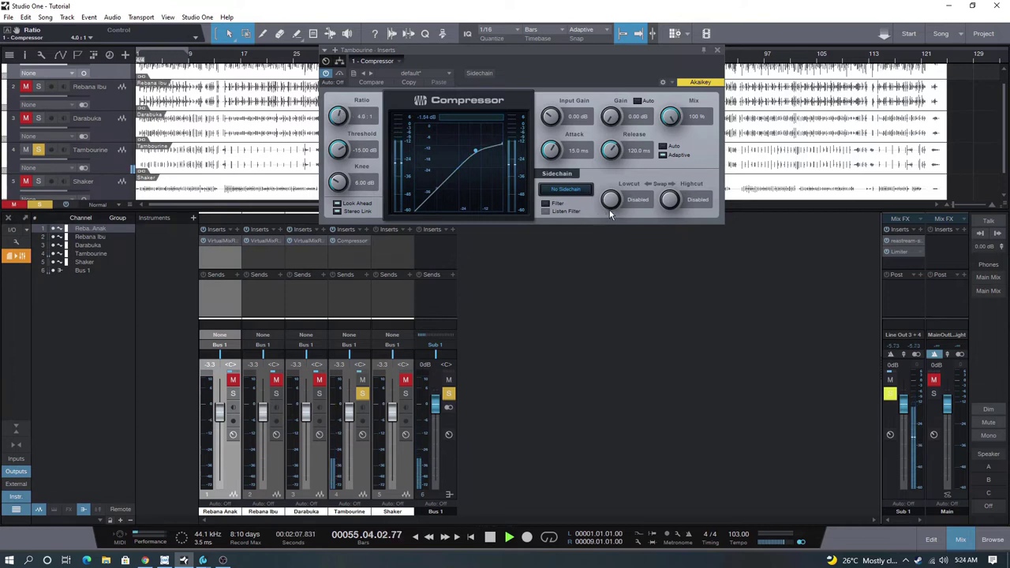
drag(554, 157, 546, 94)
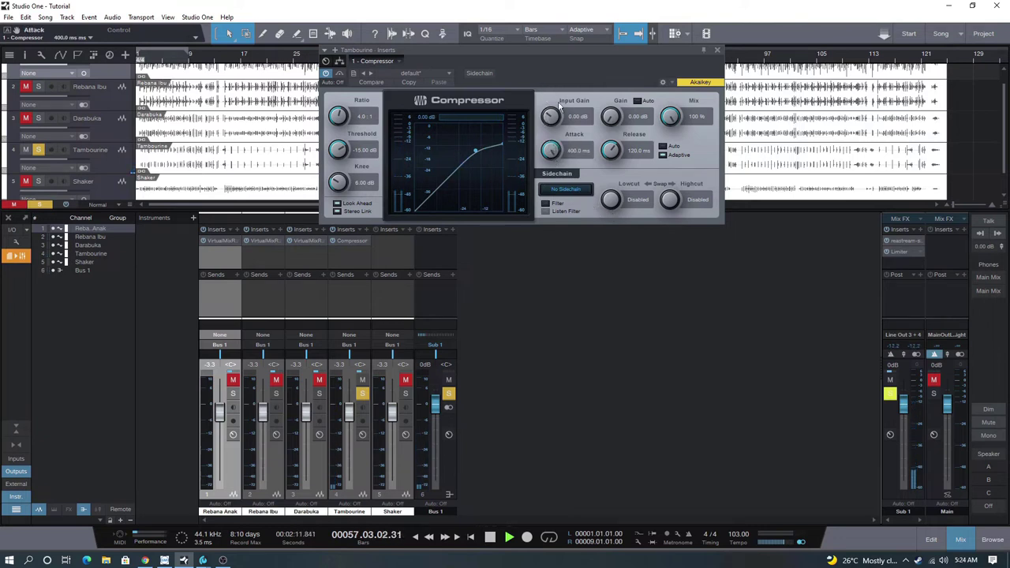
drag(610, 150, 604, 175)
Set the Tambourine compressor's threshold to -14.76 dB and its makeup gain to 7.44 dB.
drag(337, 151, 342, 162)
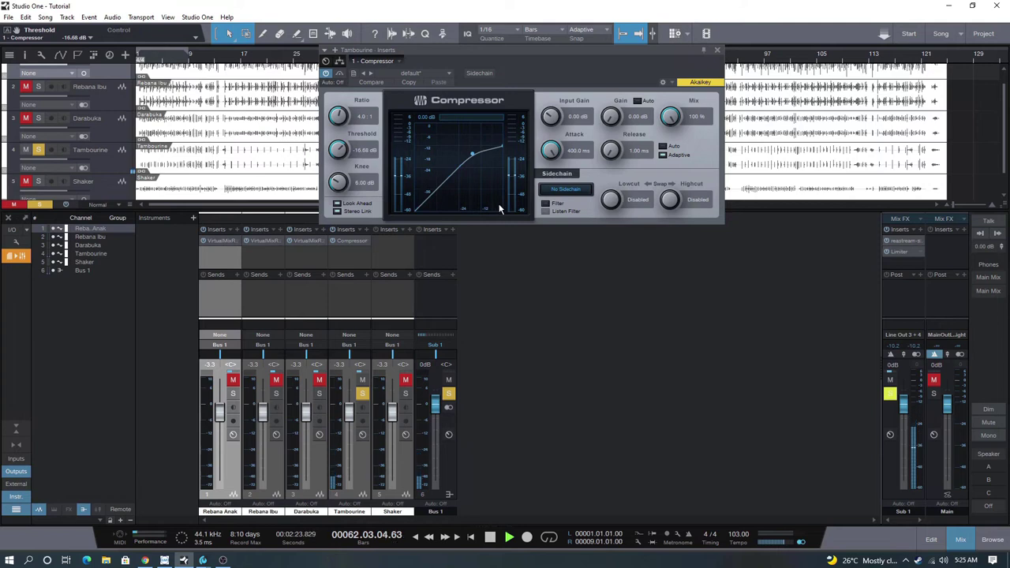
mouse_move(355, 164)
mouse_down()
mouse_move(344, 209)
mouse_move(350, 157)
mouse_up()
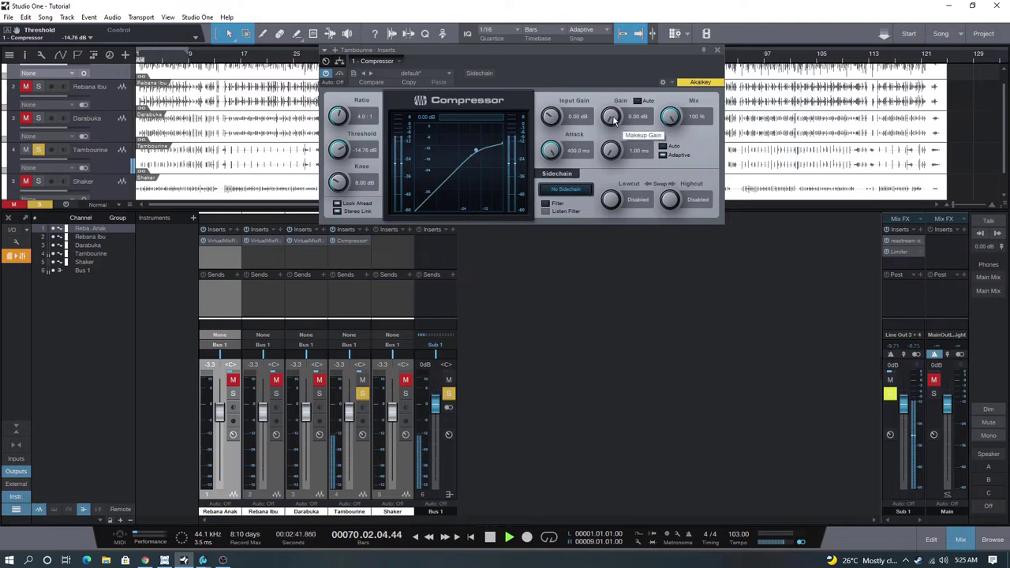
drag(611, 116, 616, 102)
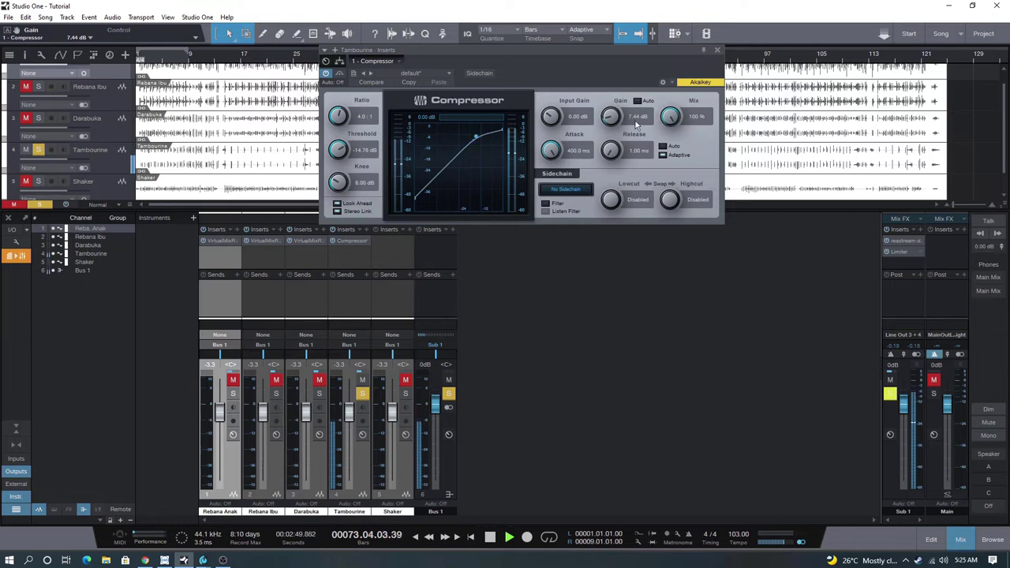
click(718, 52)
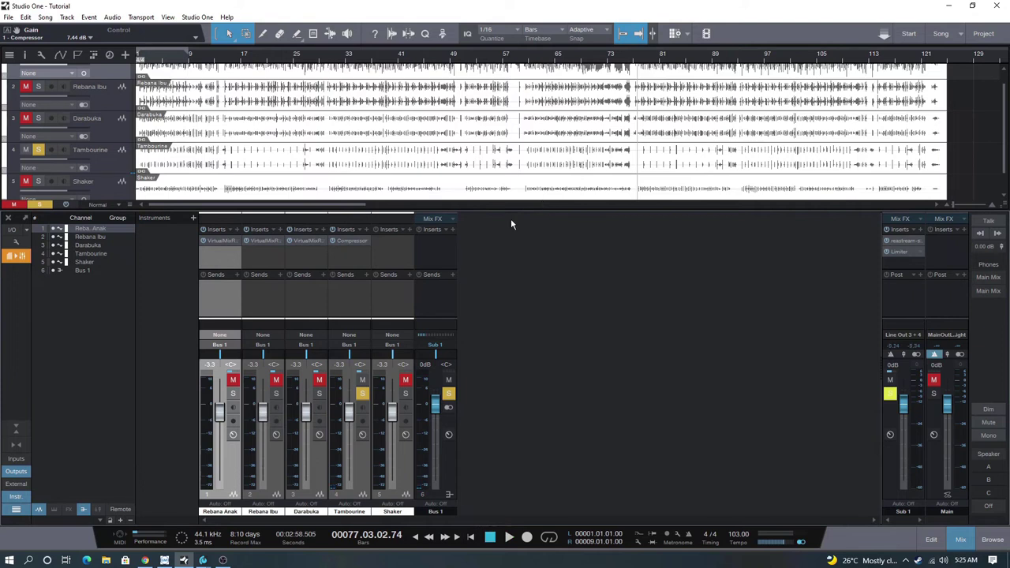
Copy Tambourine's Compressor insert to Shaker, solo Shaker and raise its makeup gain to about 10 dB.
drag(346, 241, 388, 240)
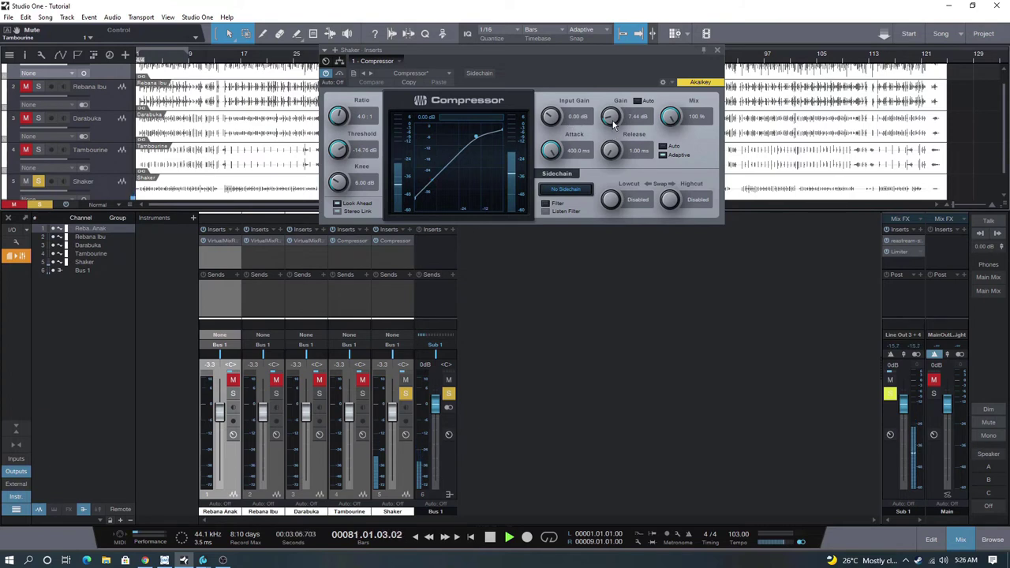
mouse_move(615, 122)
mouse_down()
mouse_move(617, 104)
mouse_move(619, 121)
mouse_up()
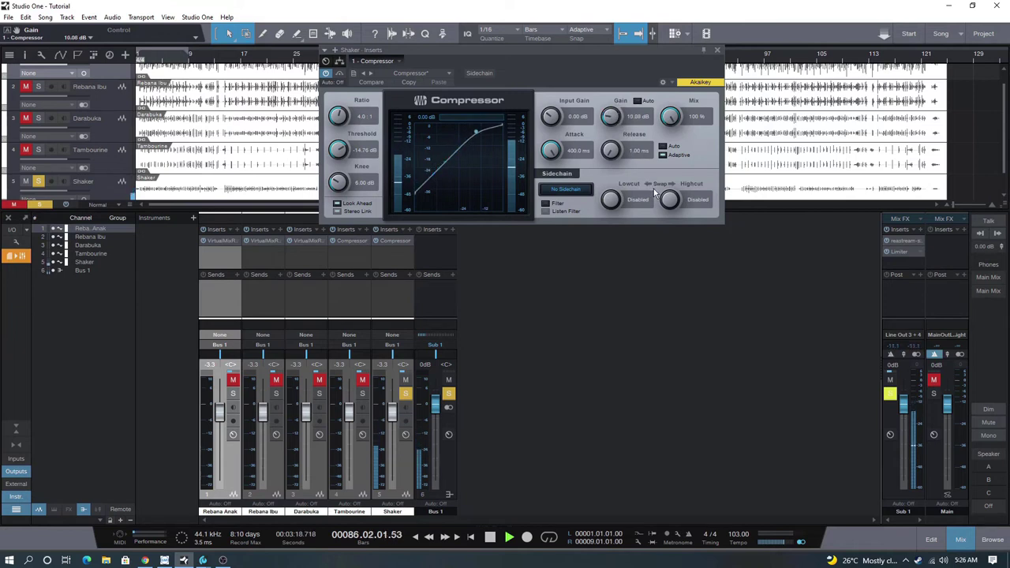
click(716, 52)
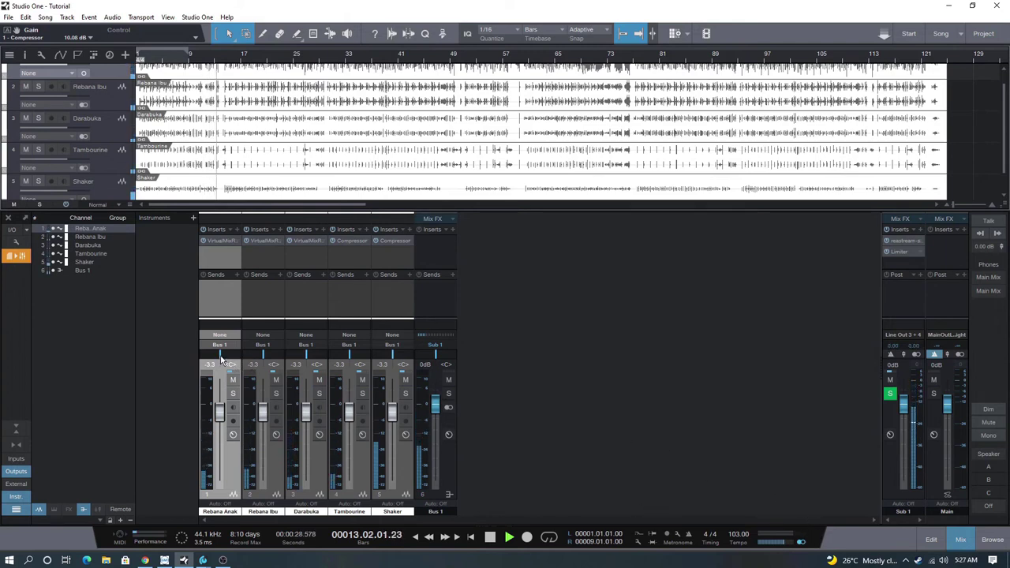
Pan Rebana Anak fully left, Rebana Ibu fully right, Tambourine to L58 and Shaker to R40 with all tracks playing.
drag(221, 359, 200, 355)
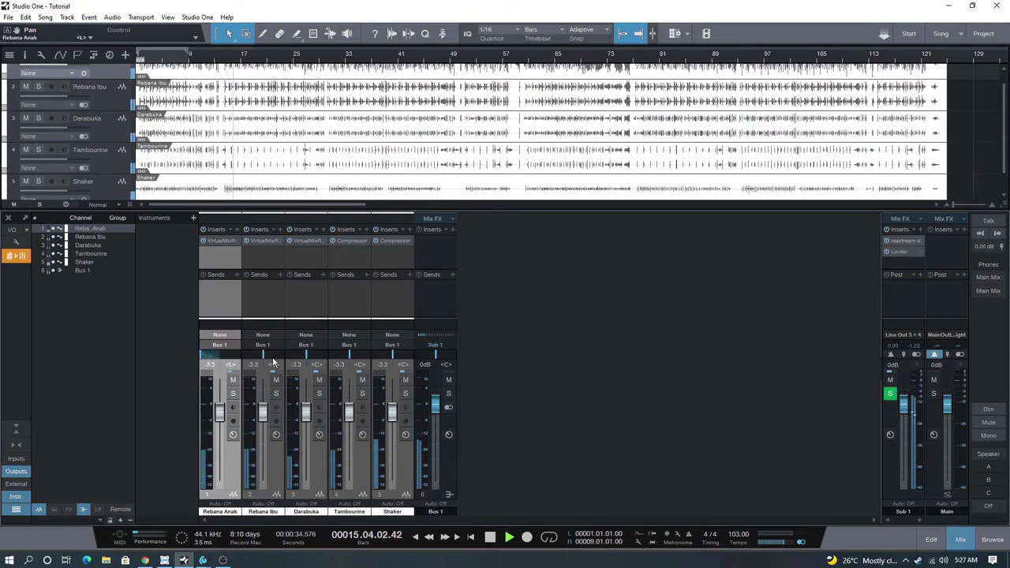
drag(265, 357, 320, 367)
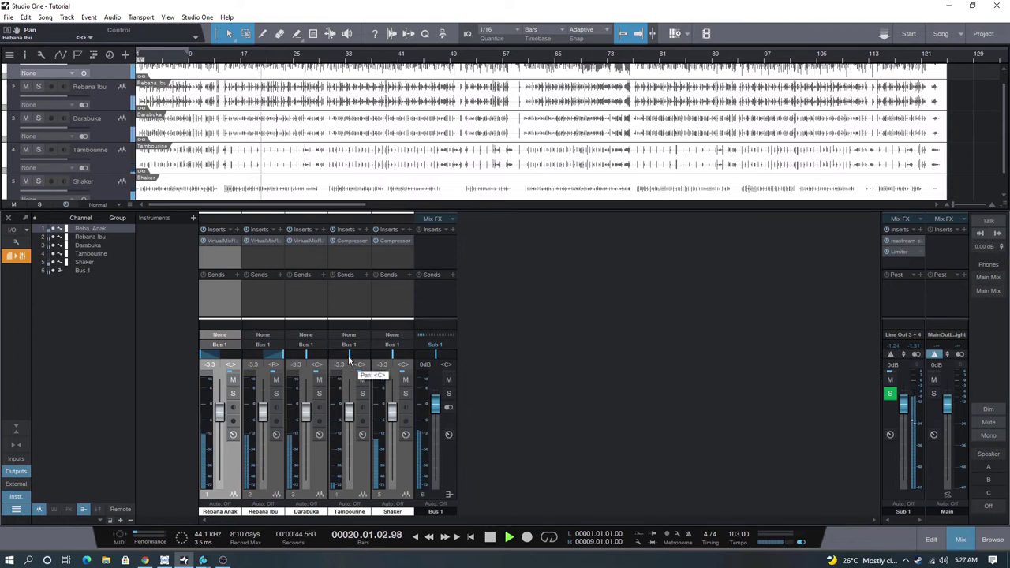
drag(345, 355, 401, 359)
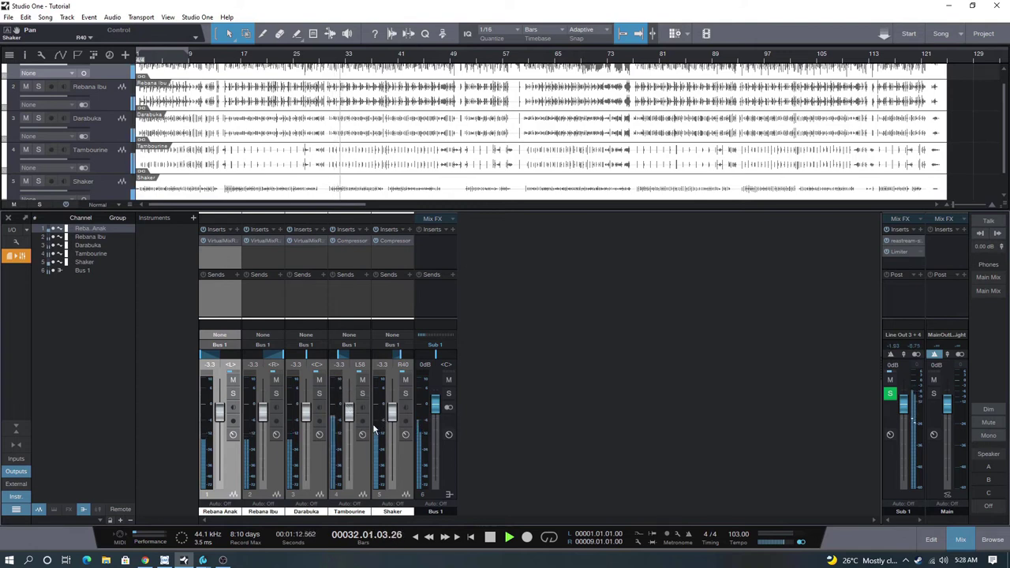
key(space)
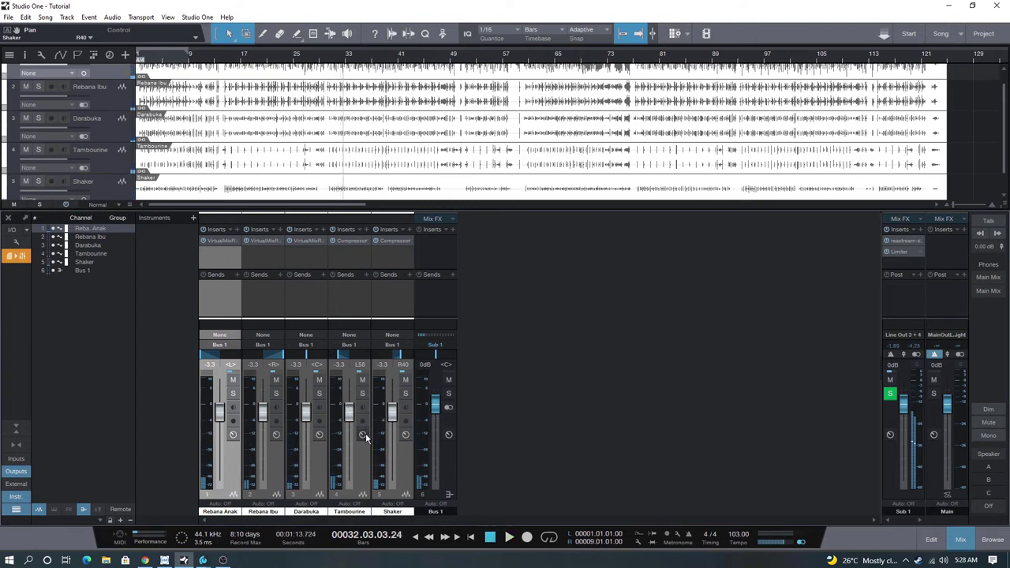
Lower the Tambourine and Shaker faders together to -6.0 dB and raise Darabuka's volume to 0 dB.
click(362, 475)
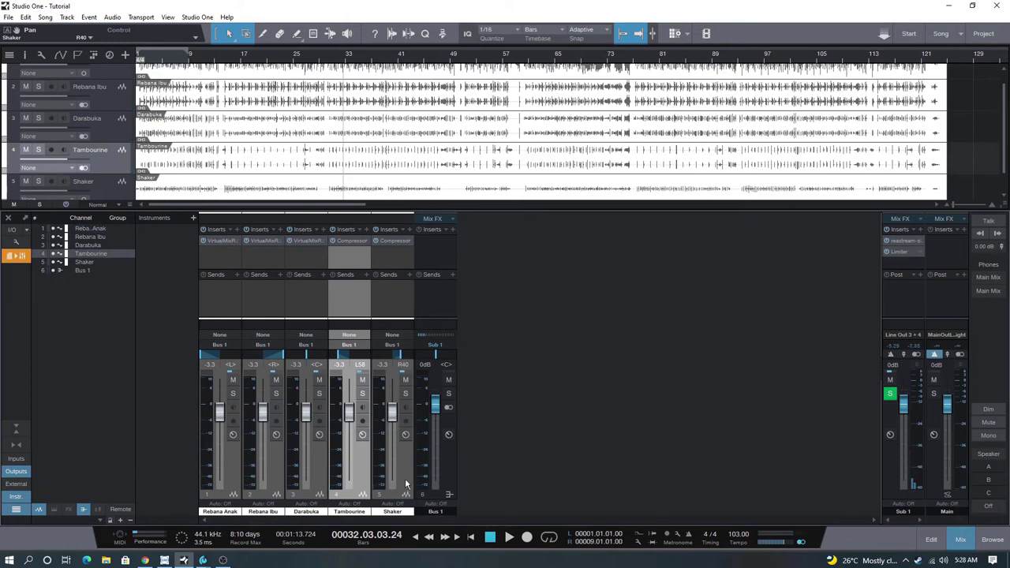
ctrl+click(404, 475)
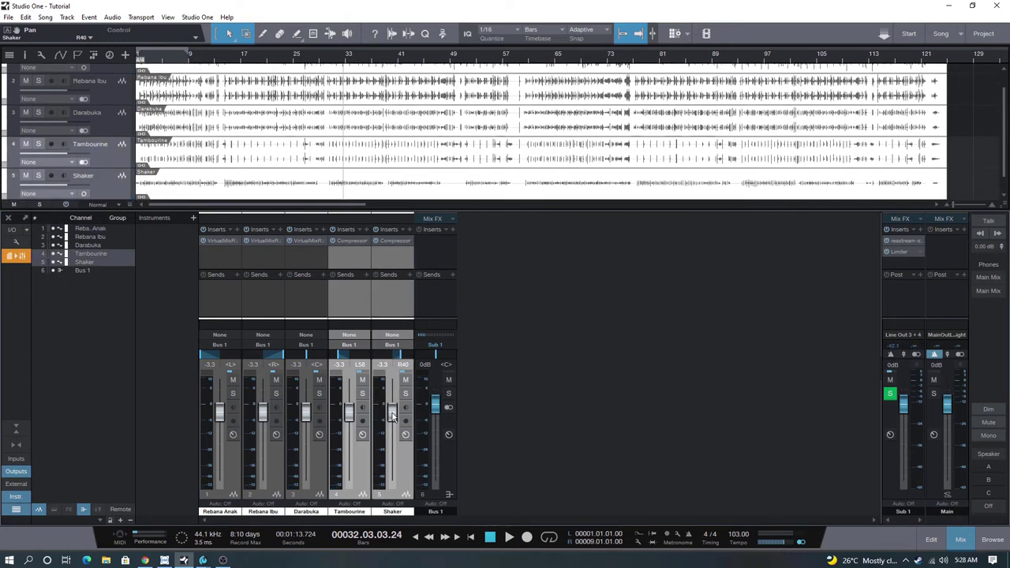
drag(393, 422, 393, 424)
key(space)
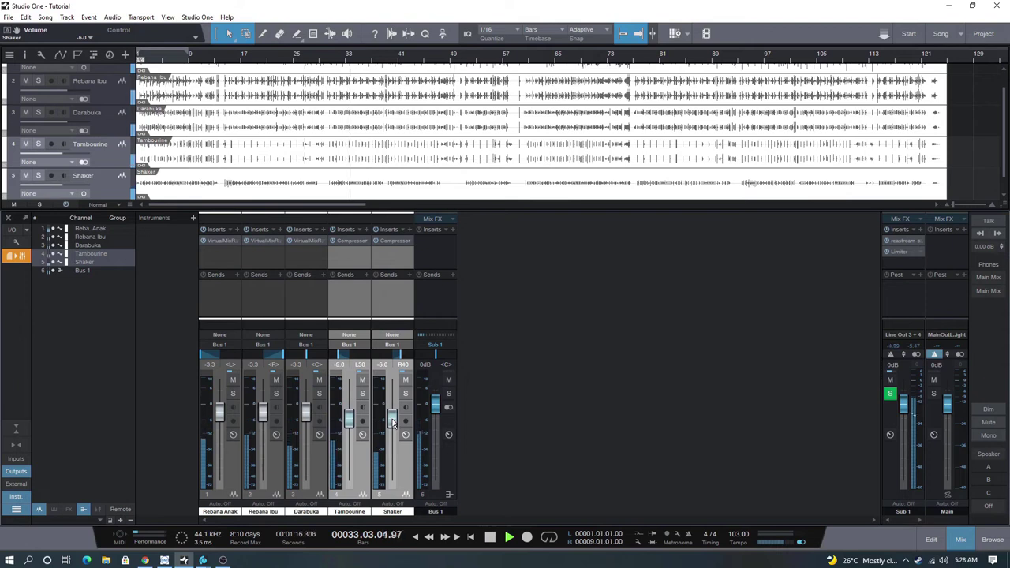
drag(309, 418, 308, 410)
ctrl+click(308, 410)
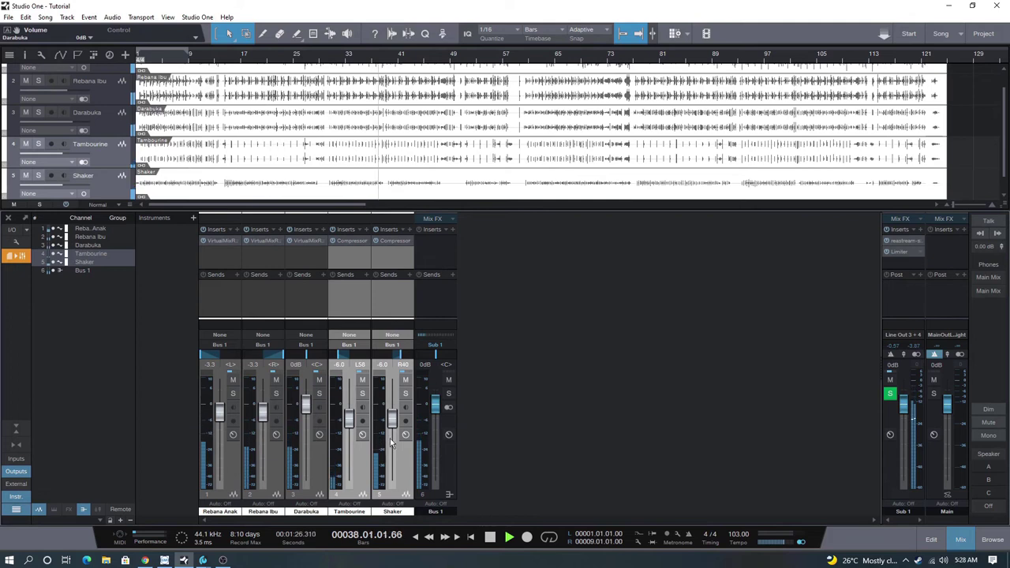
Narrow the panning of Rebana Anak to L74 and Rebana Ibu to R74, and stop playback.
drag(219, 365, 204, 368)
drag(283, 371, 278, 359)
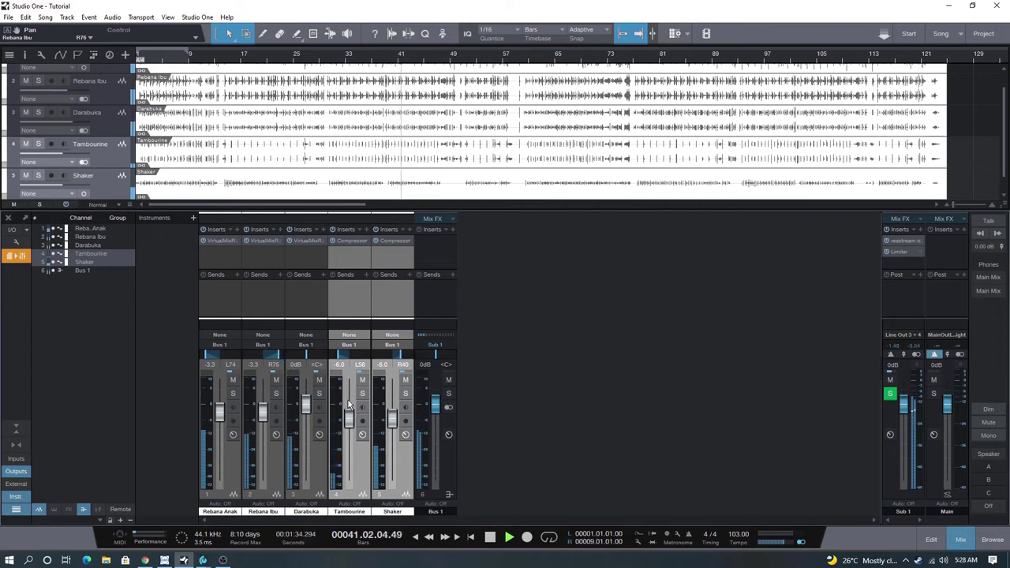
mouse_move(278, 359)
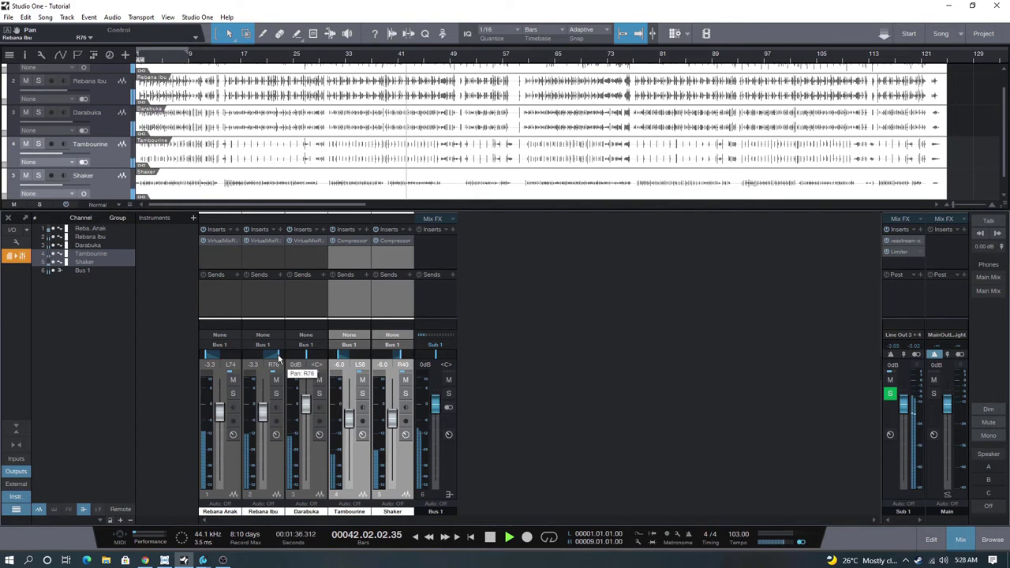
scroll(277, 359, down, 2)
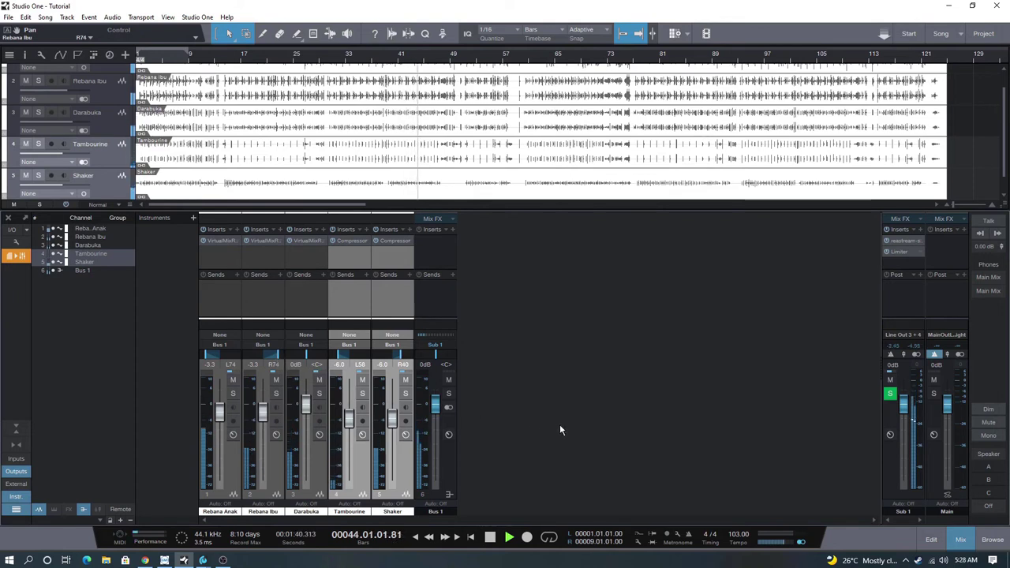
key(space)
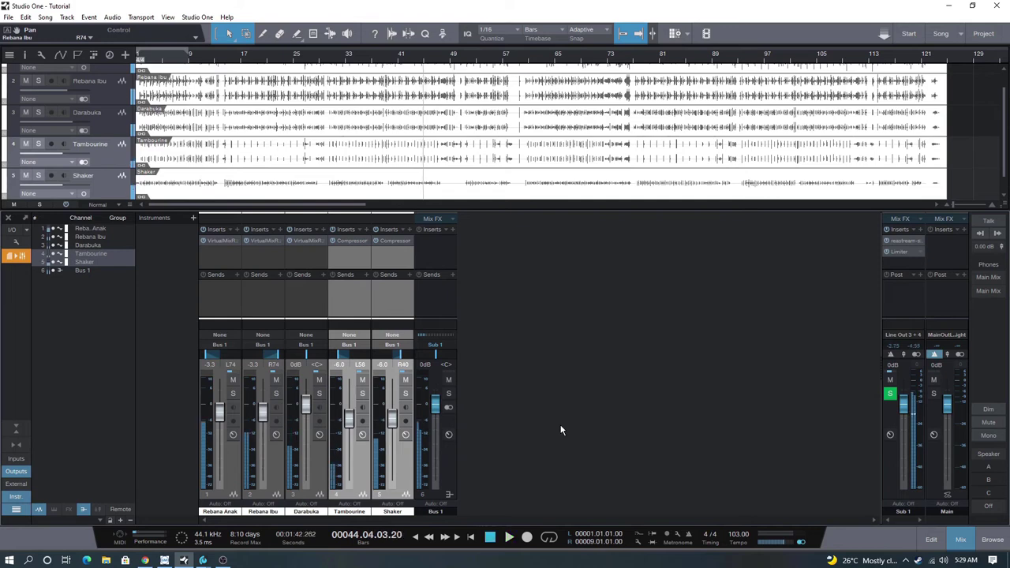
Add an FX channel to the mixer and insert Room Reverb on it.
right_click(509, 331)
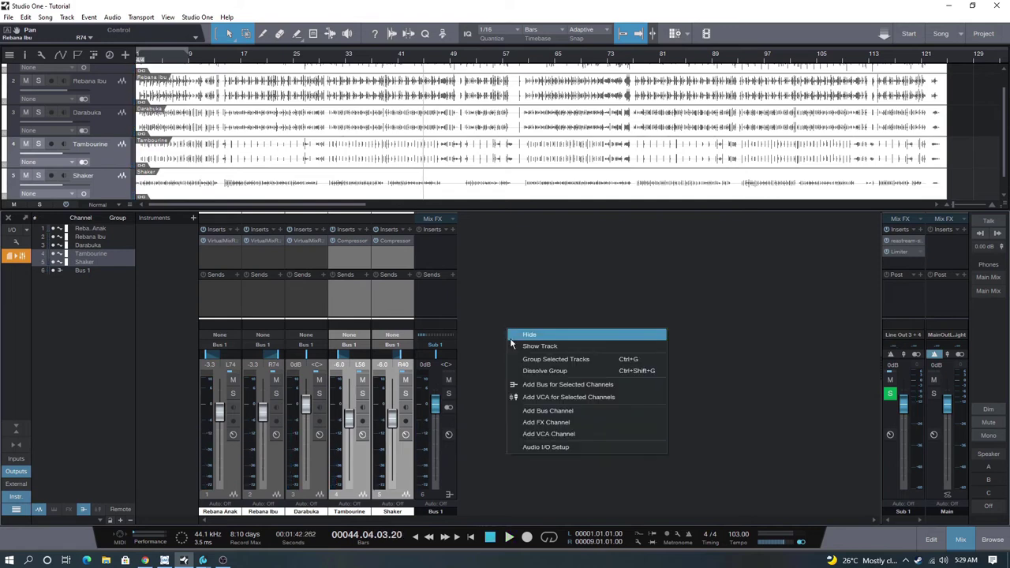
click(545, 424)
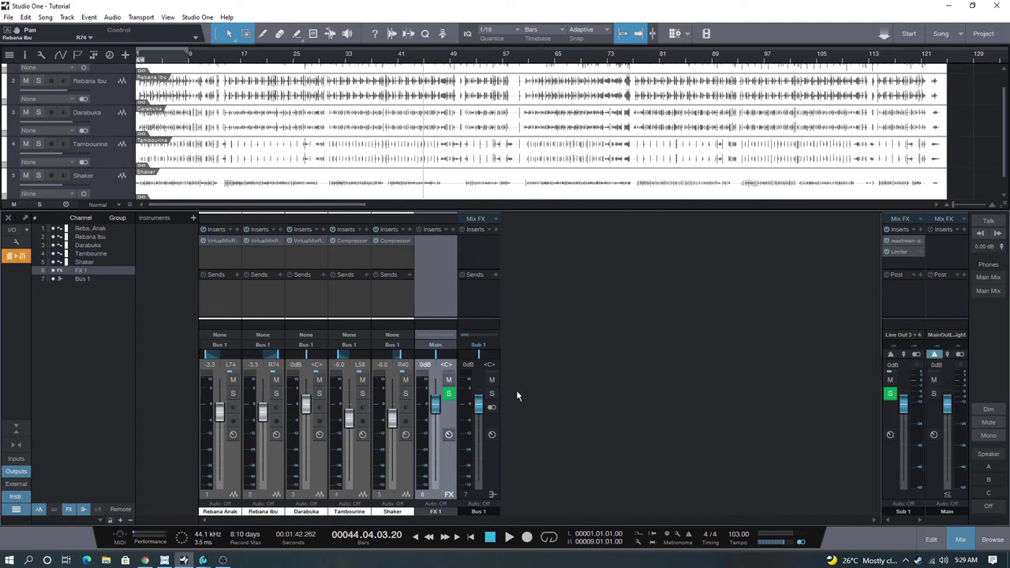
click(454, 227)
scroll(505, 395, down, 5)
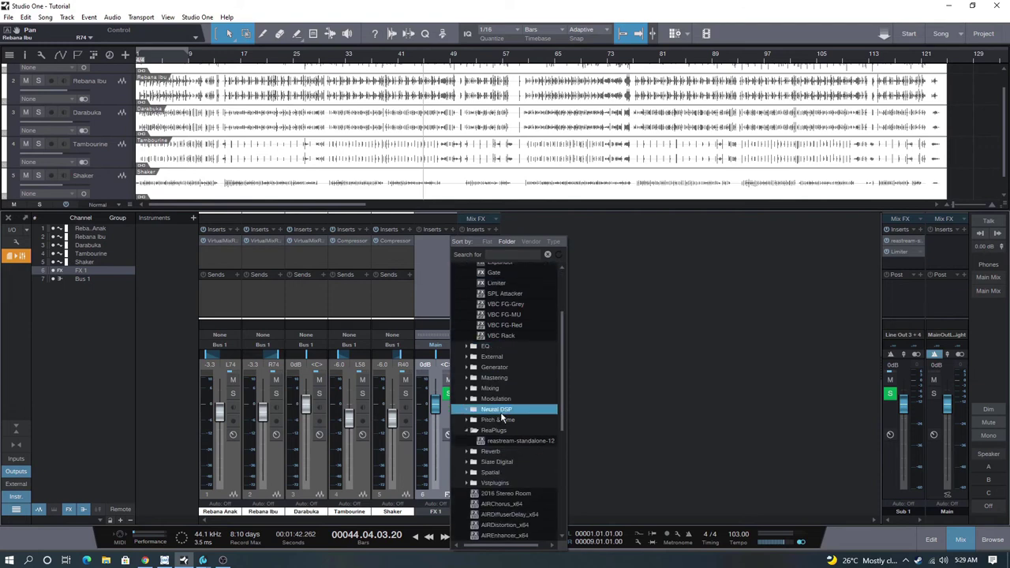
scroll(521, 422, down, 4)
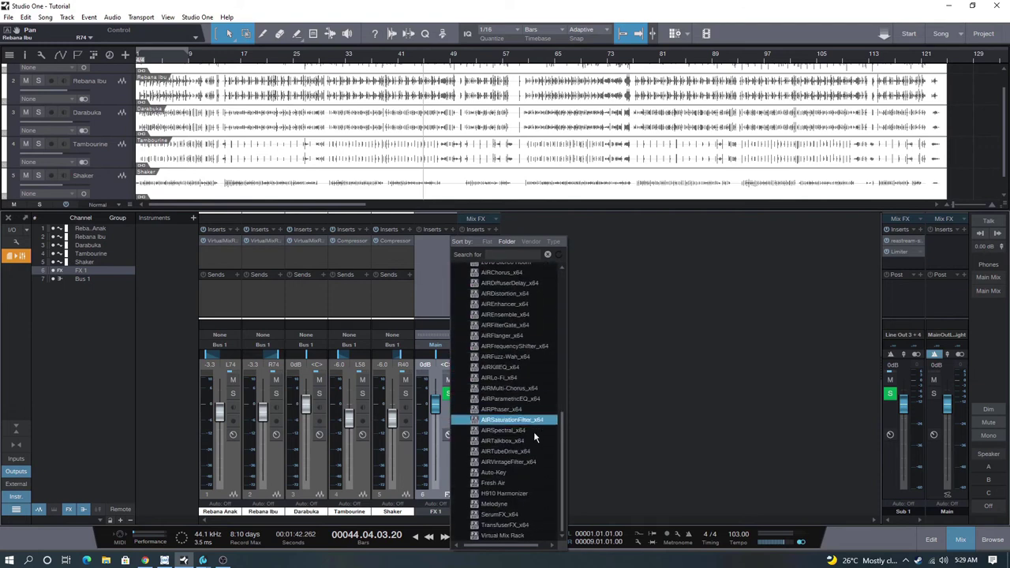
scroll(533, 426, up, 5)
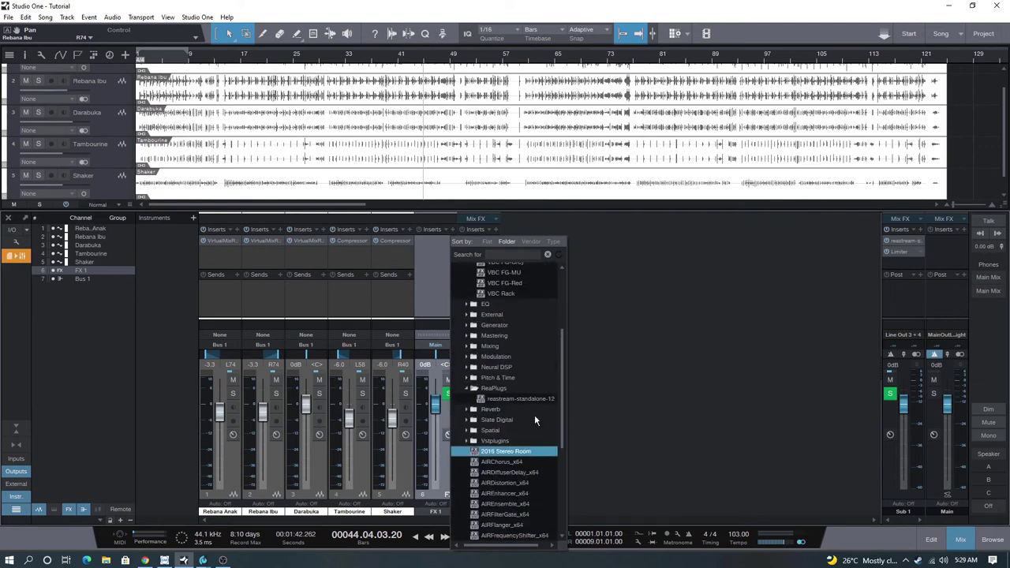
click(468, 412)
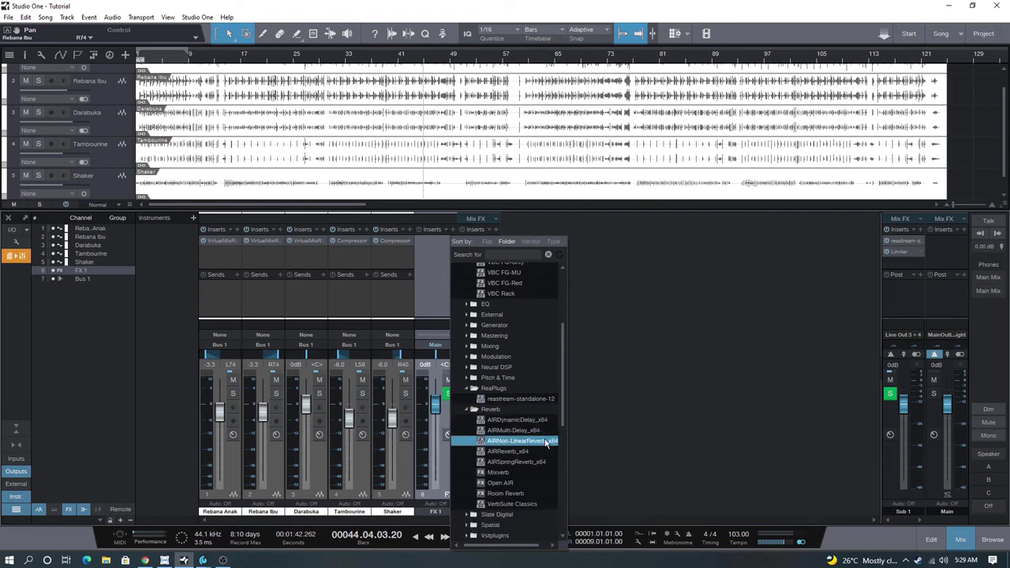
click(517, 462)
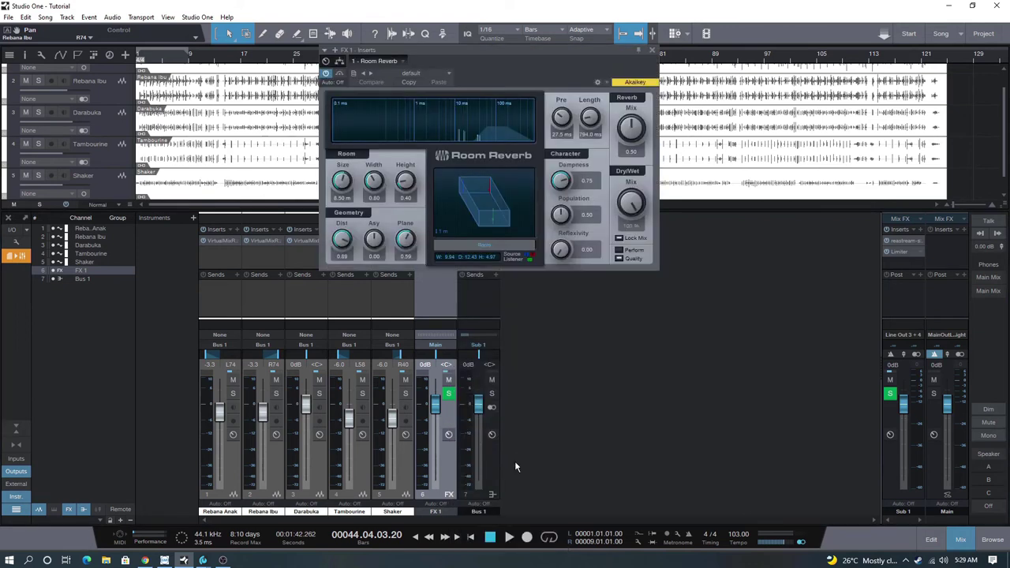
Load the Recital Hall preset in FX 1's Room Reverb and close the plug-in window.
click(445, 75)
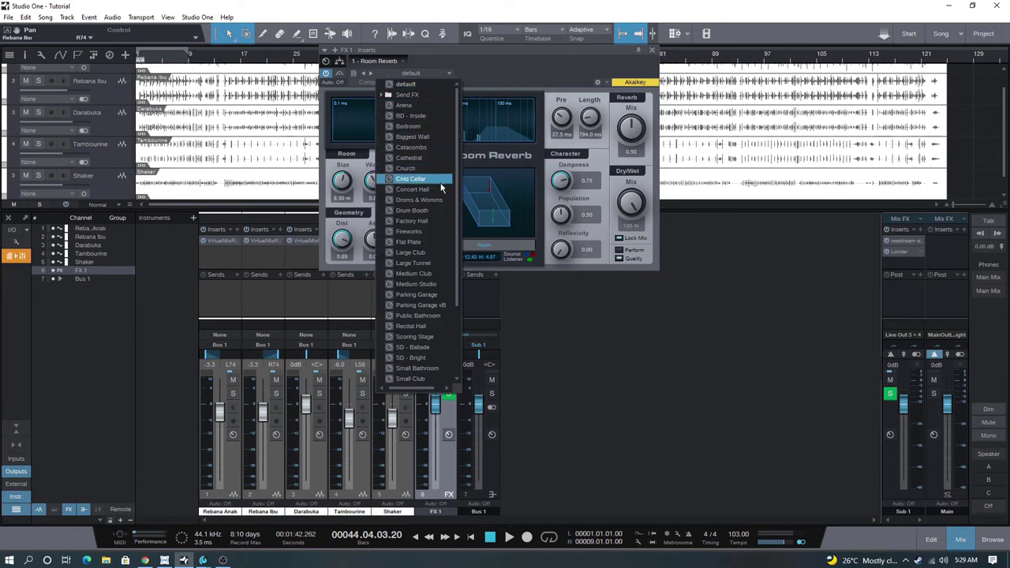
click(436, 327)
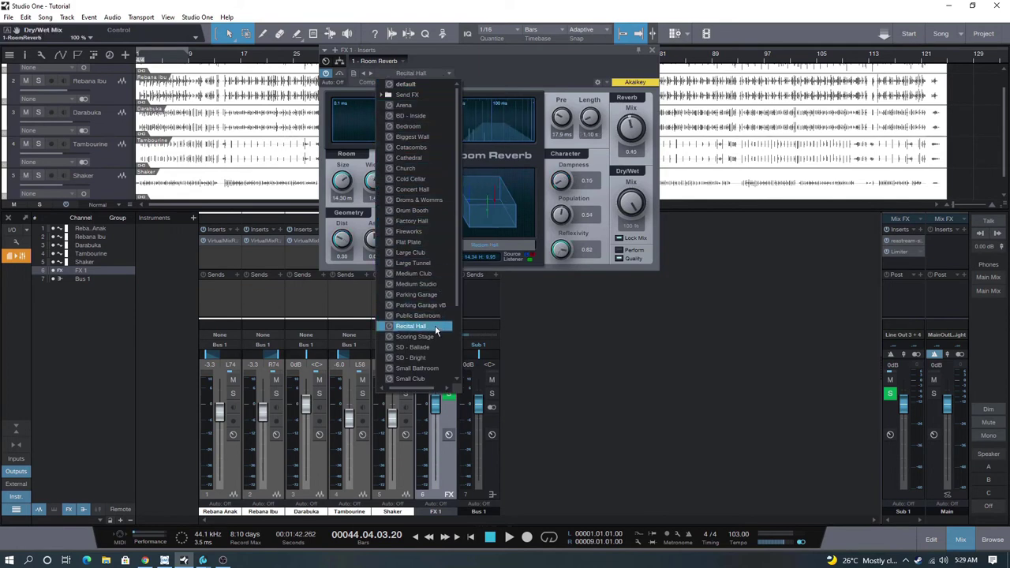
click(653, 52)
click(653, 52)
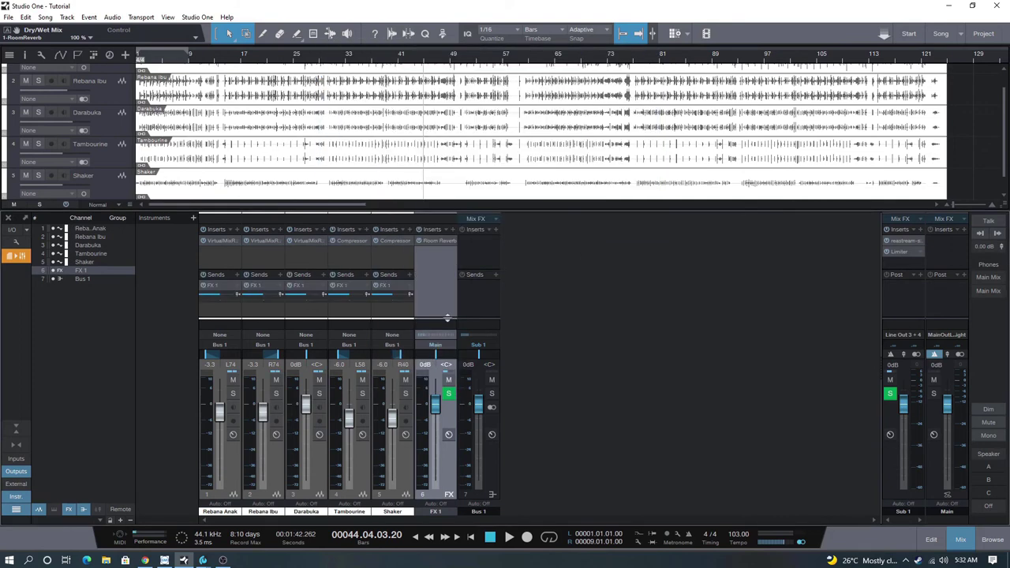
Audition the song from the start and lower the FX 1 send level on all five percussion tracks together to about -21.6 dB.
key(Home)
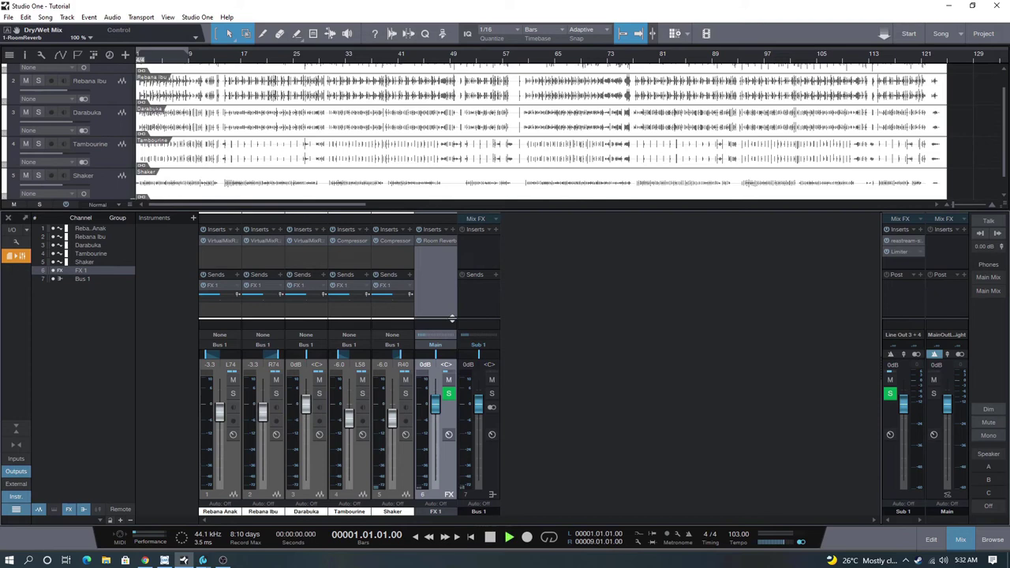
key(space)
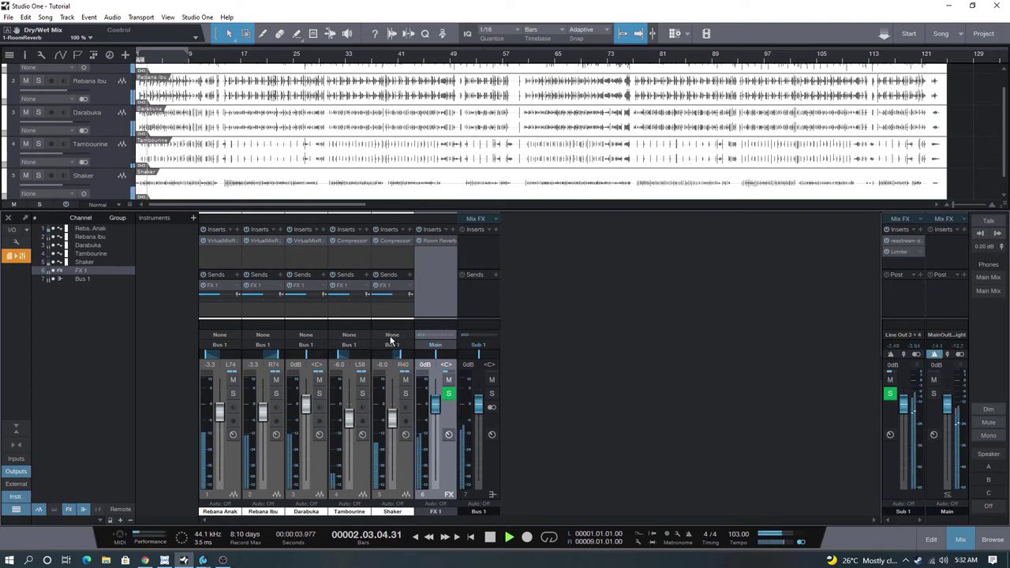
key(space)
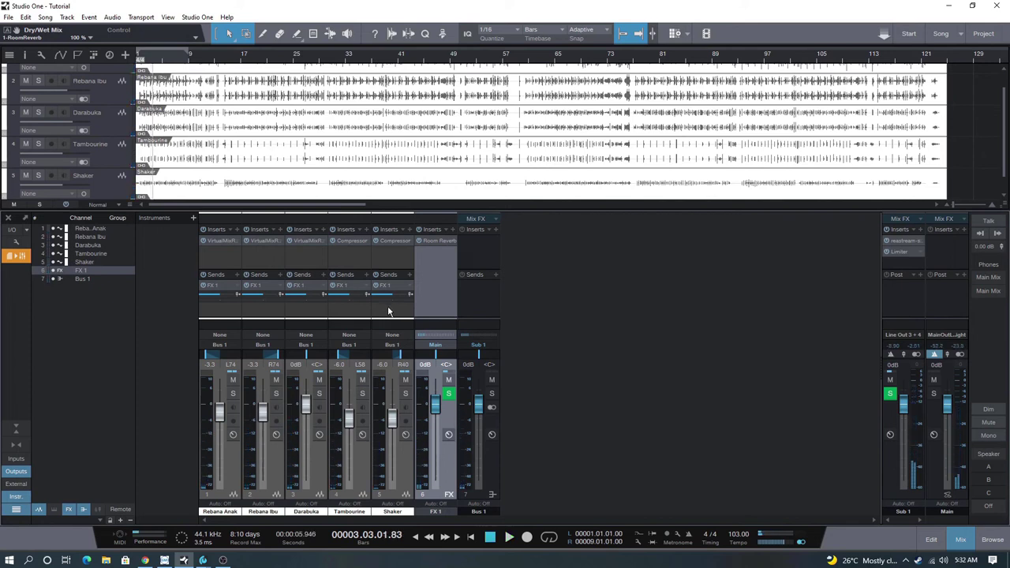
click(391, 314)
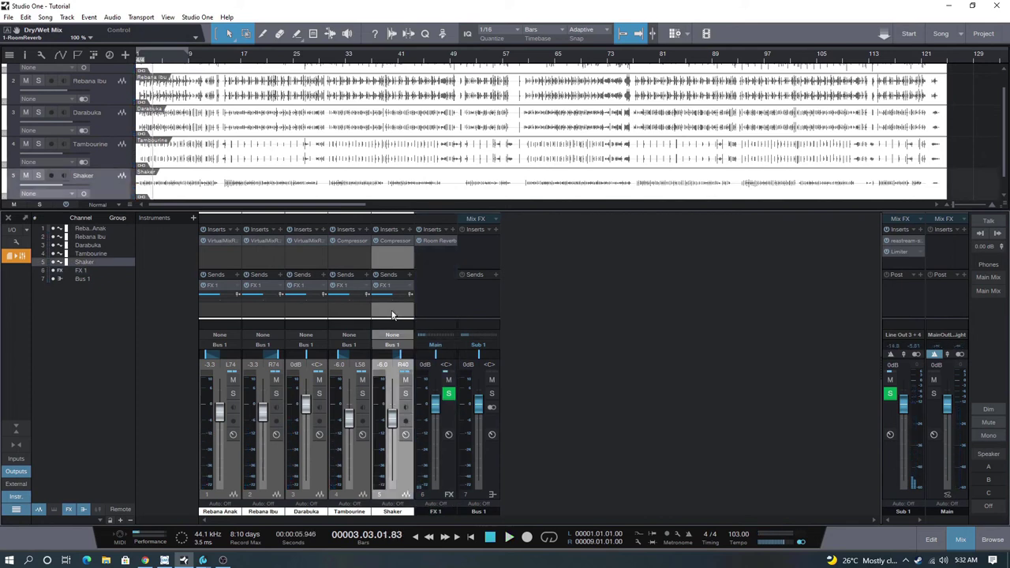
click(222, 315)
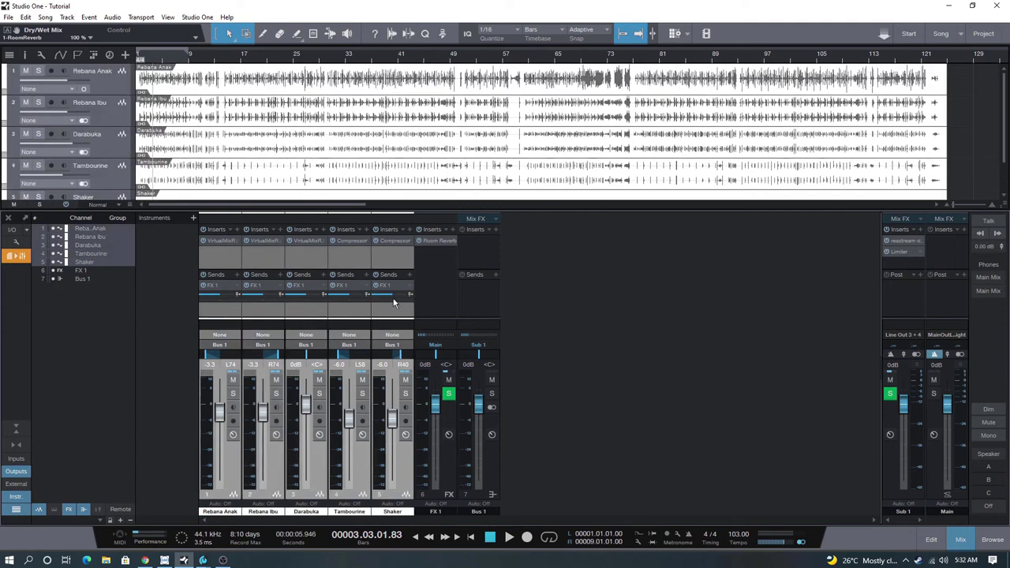
drag(389, 297, 381, 300)
key(space)
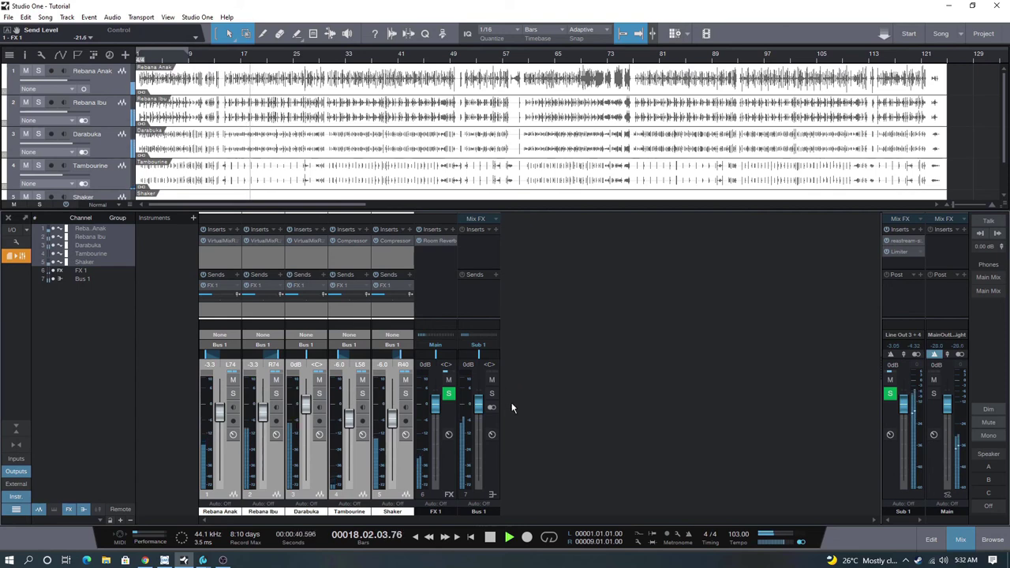
key(space)
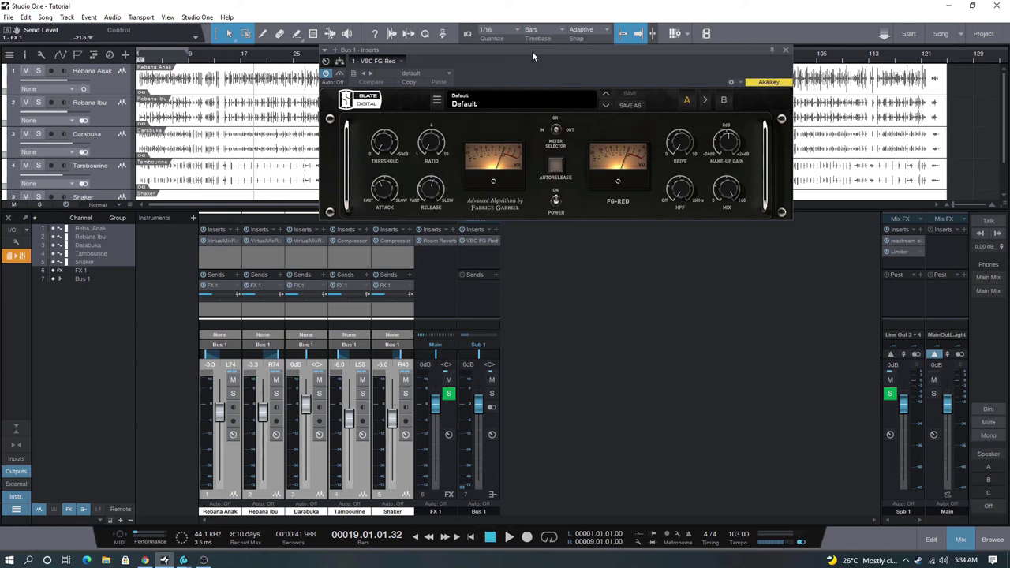
On Bus 1's VBC FG-Red, set ratio to 2.0, enable auto release, slow the attack, and set threshold to about -12.9 dB and drive to 2.3.
drag(533, 51, 592, 100)
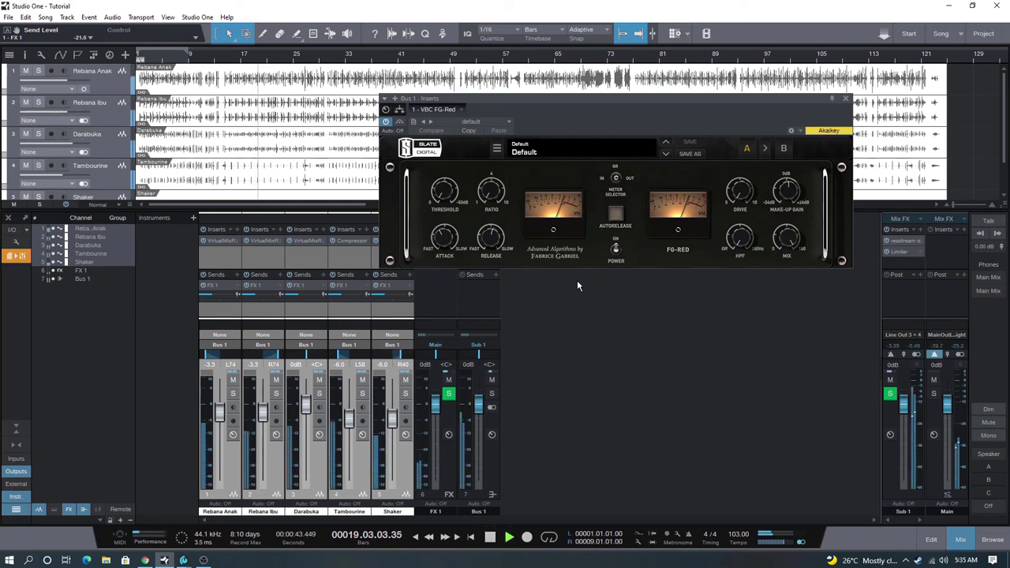
mouse_move(491, 197)
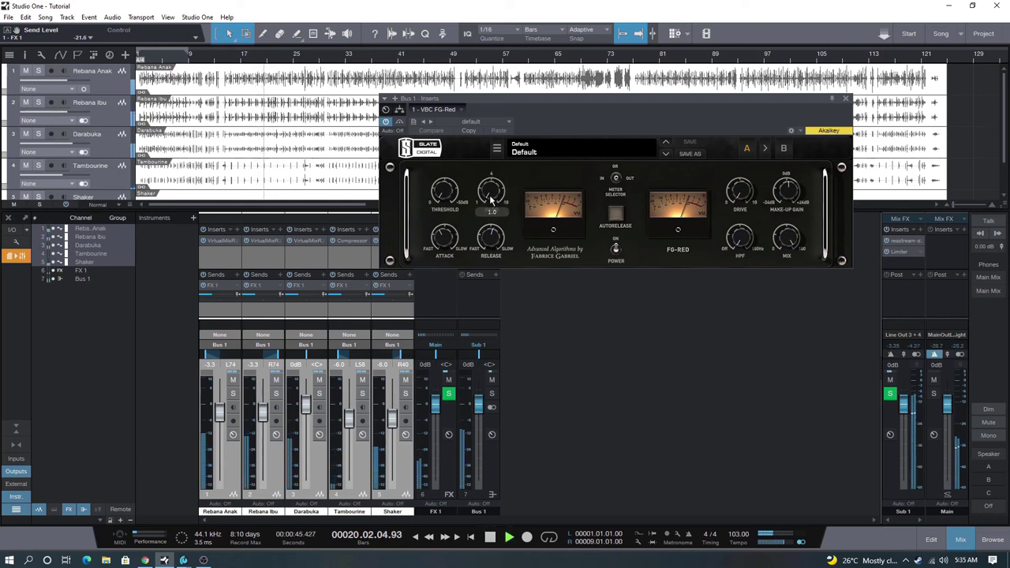
drag(490, 196, 491, 171)
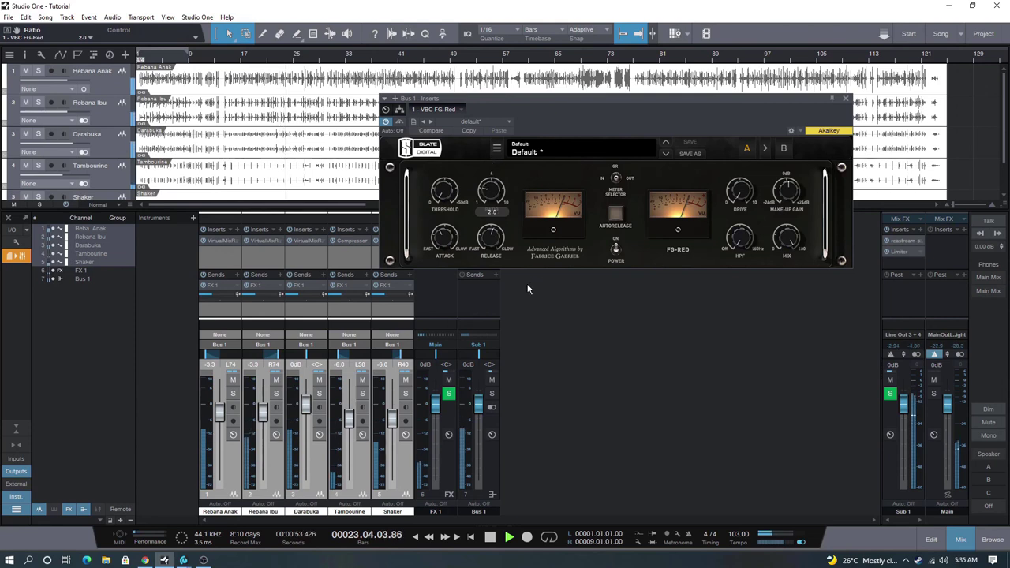
mouse_move(489, 247)
mouse_down()
mouse_move(480, 234)
mouse_move(485, 247)
mouse_up()
click(616, 218)
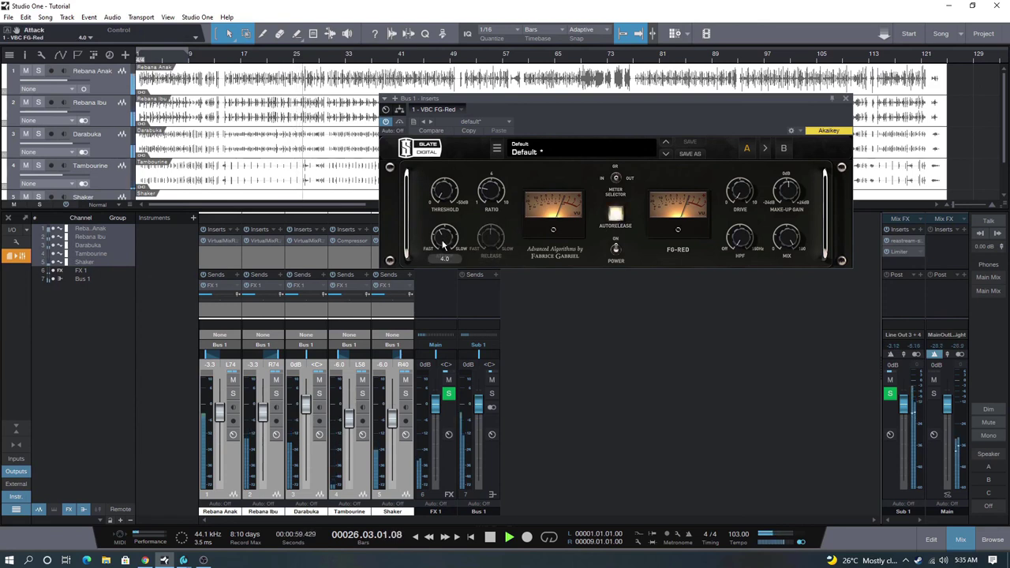
drag(443, 247, 442, 157)
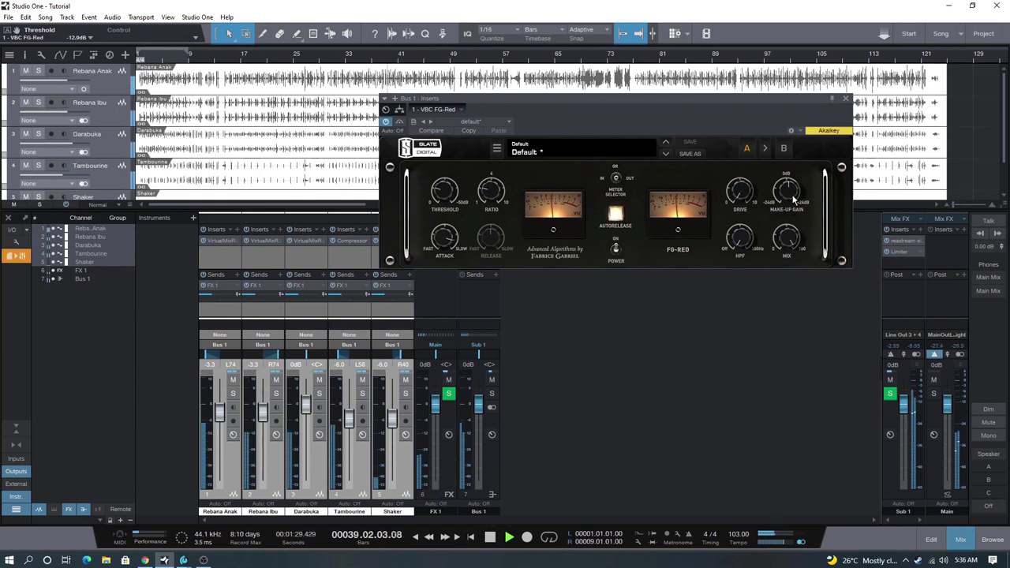
drag(736, 180, 736, 169)
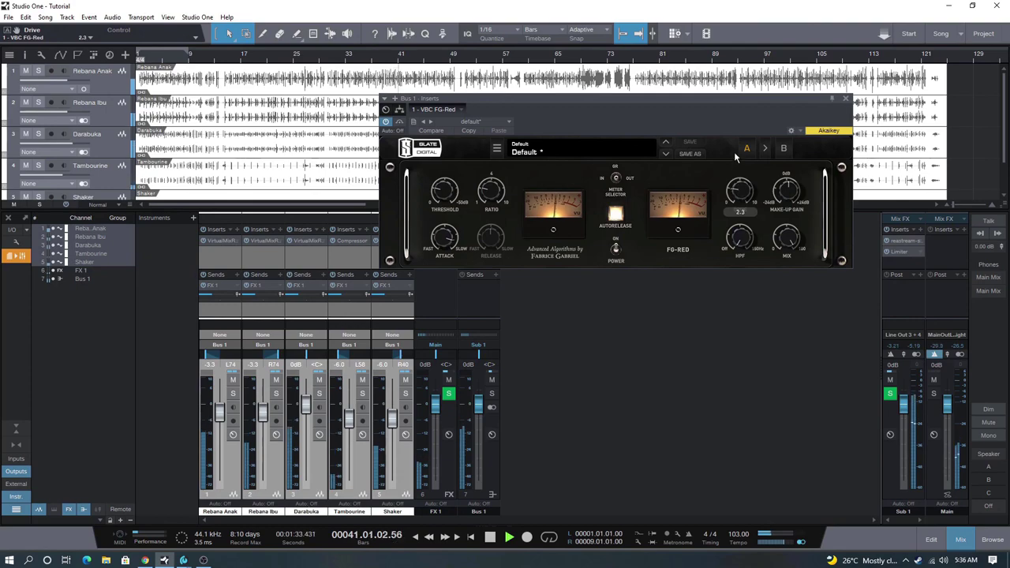